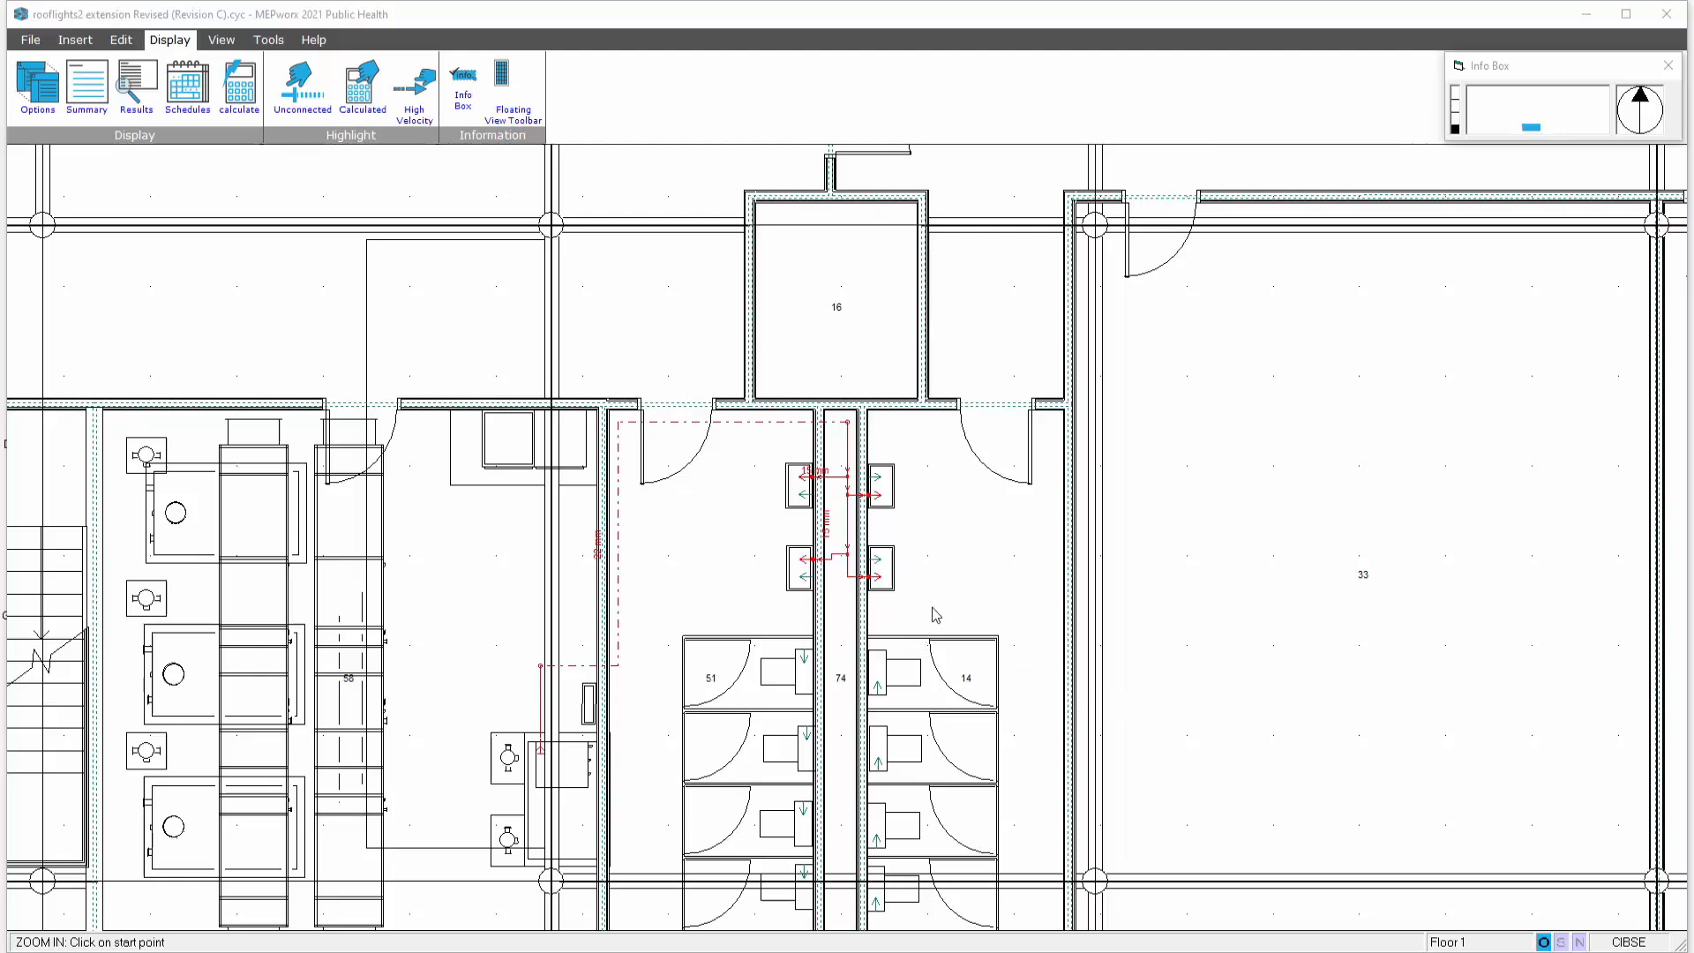
Add a circulating tap-off point on the hot flow pipe in duct 74, at the branch to room 14's lower washbasin.
left_click(934, 607)
left_click(935, 608)
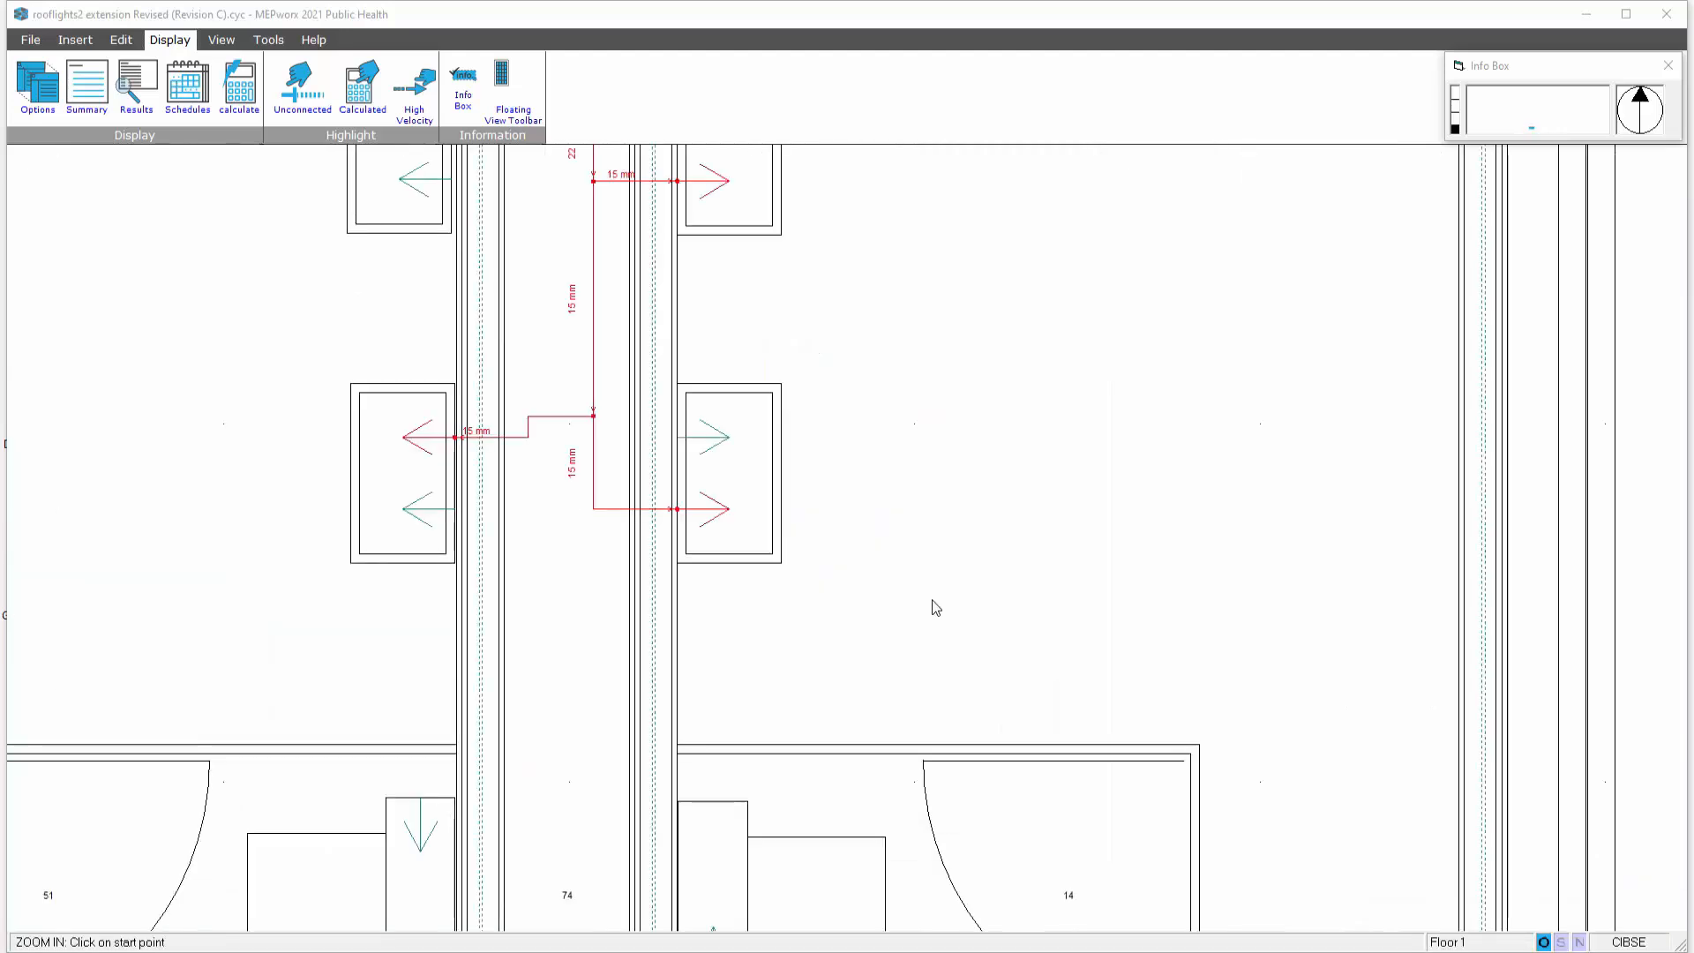
scroll(933, 601, "down", 1)
middle_click_drag(938, 593, 989, 689)
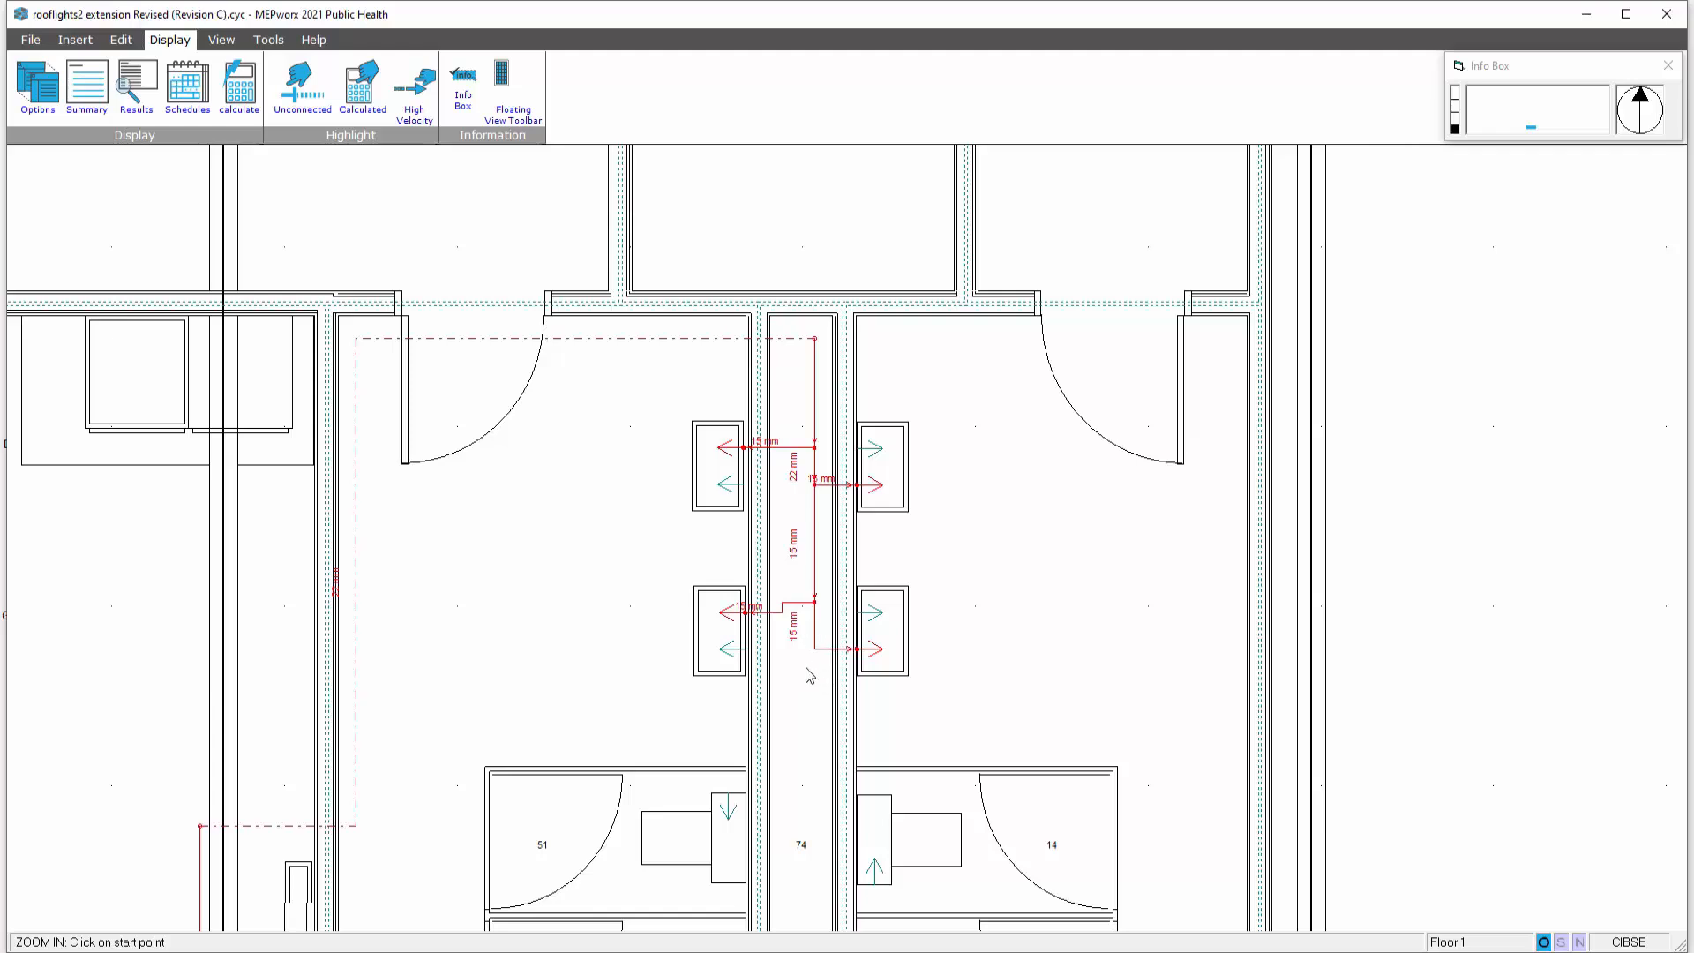
left_click(74, 39)
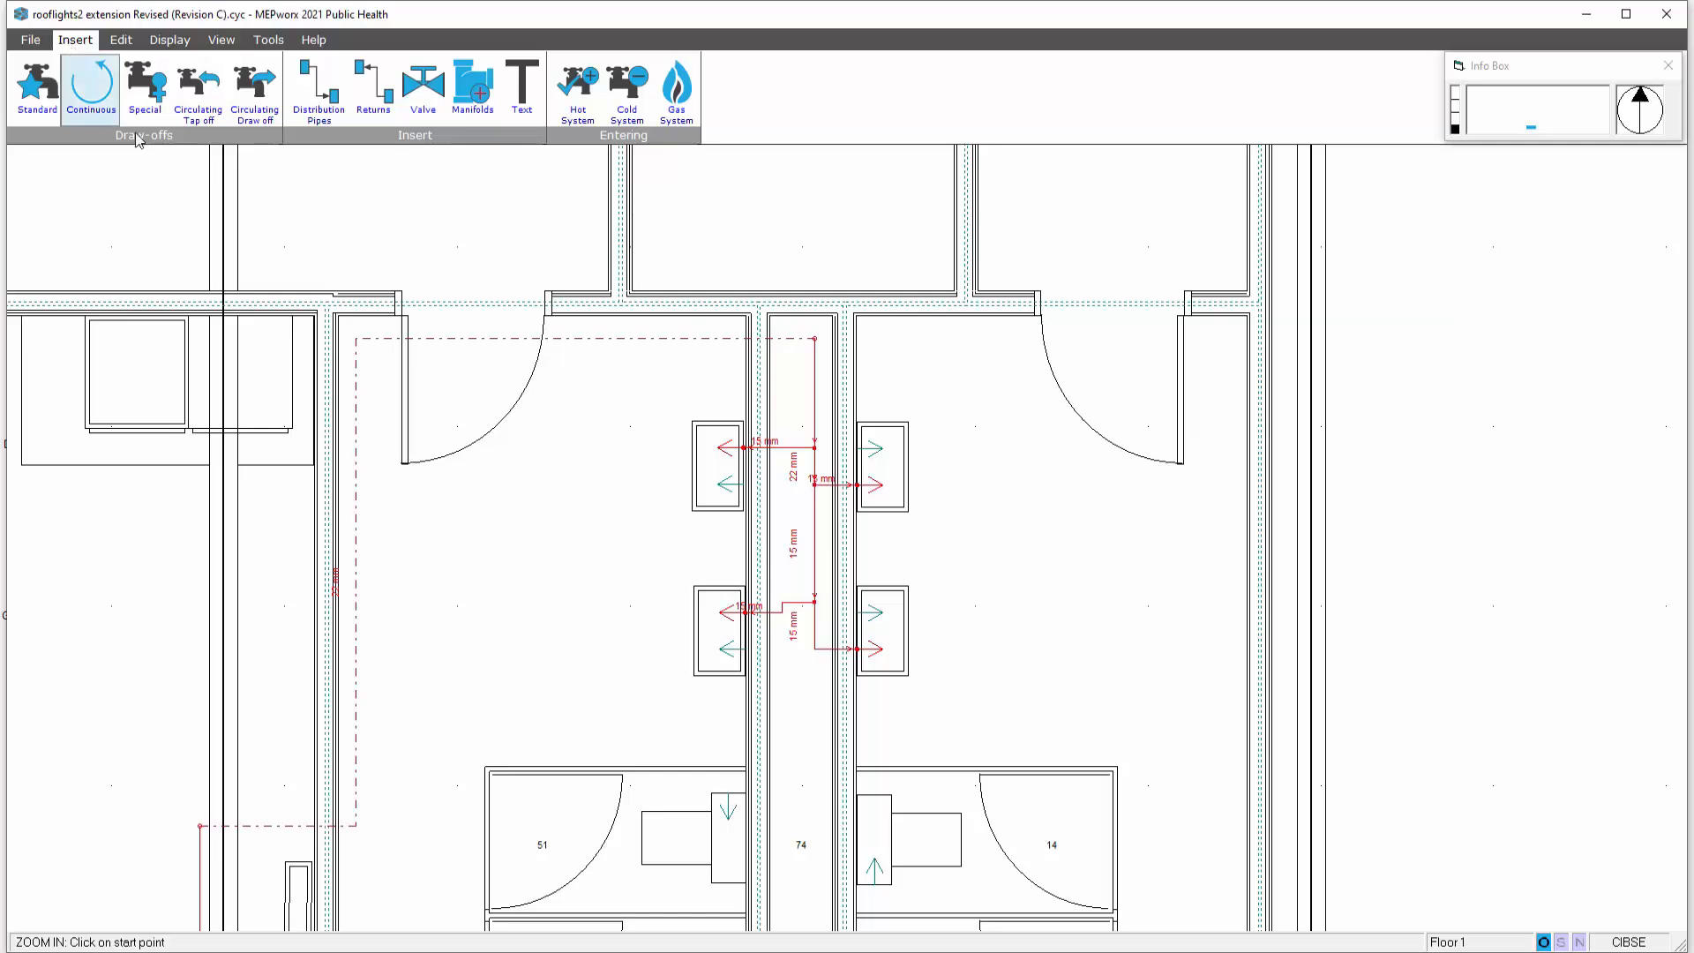
left_click(185, 97)
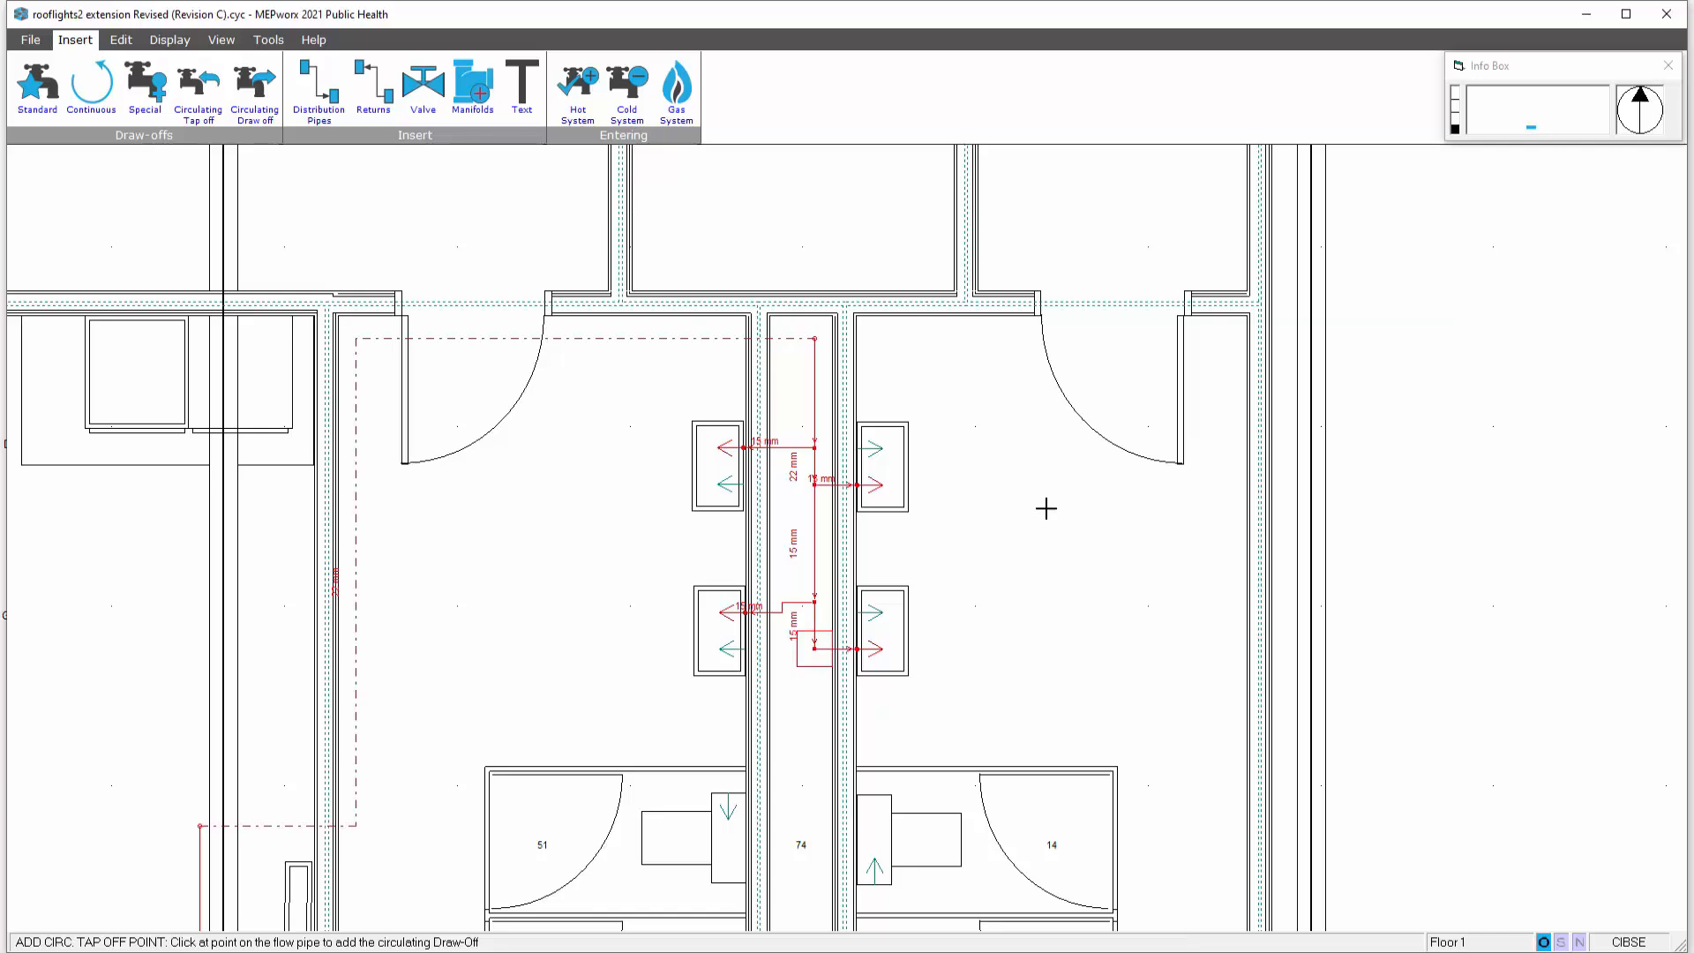
key("Escape")
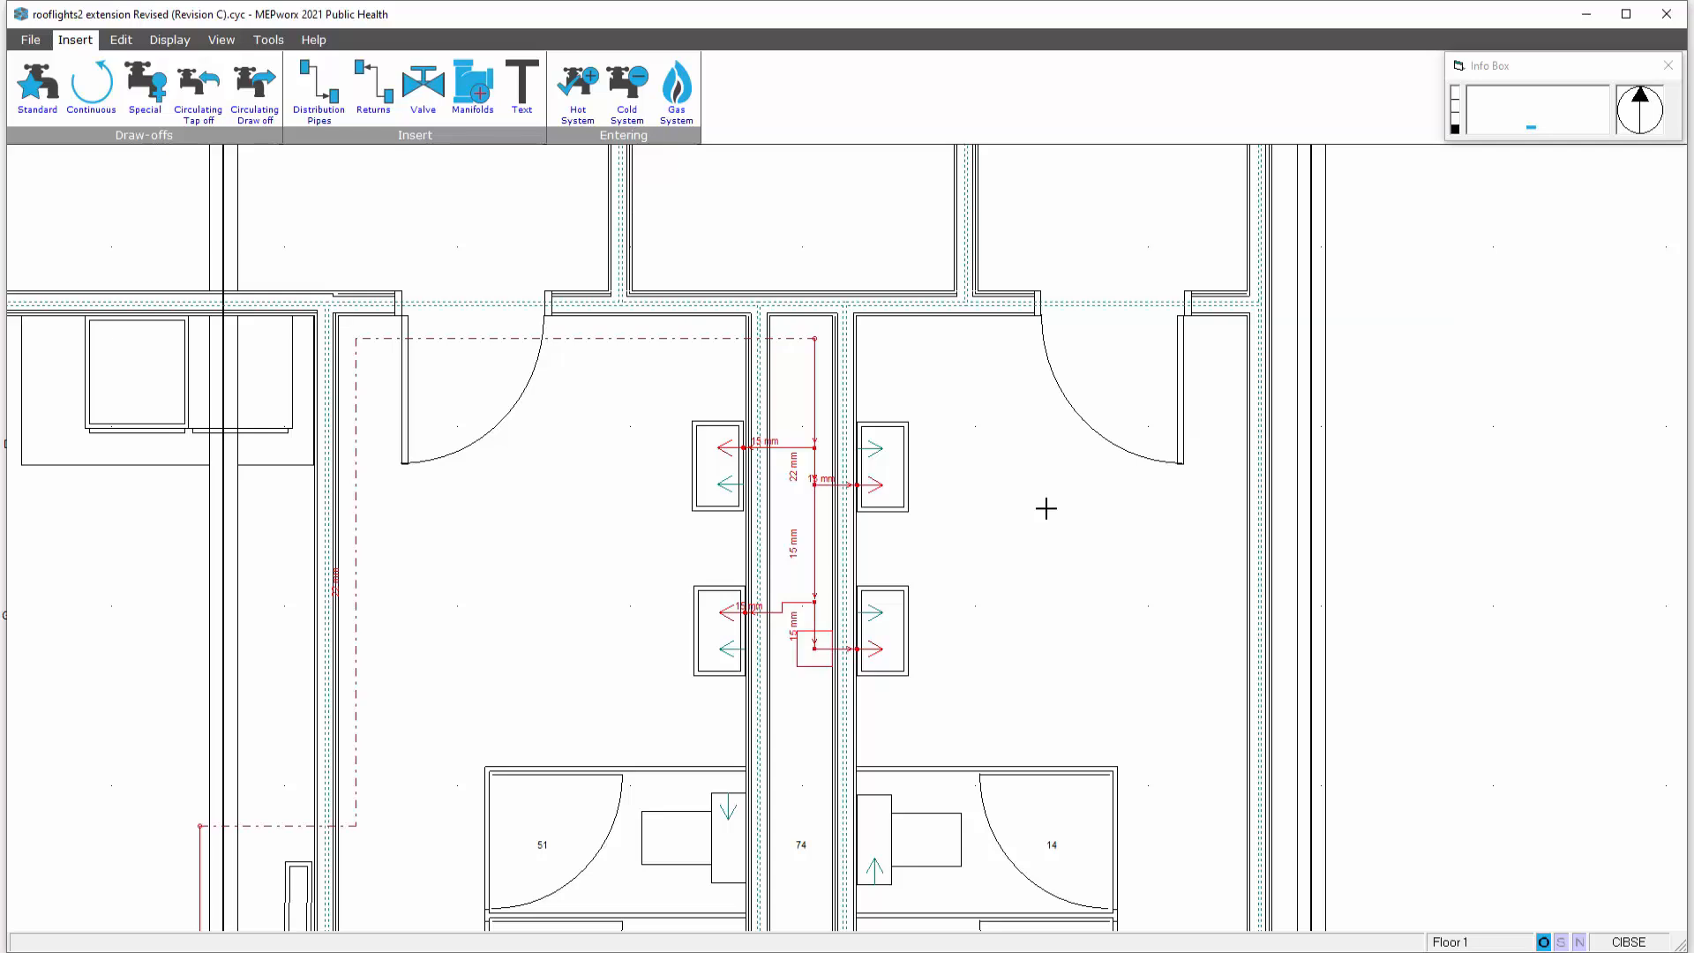
Start a hot return pipe at the tap-off point, run it along duct 74, and raise it to the Ceiling height of 3.85 m.
left_click(371, 95)
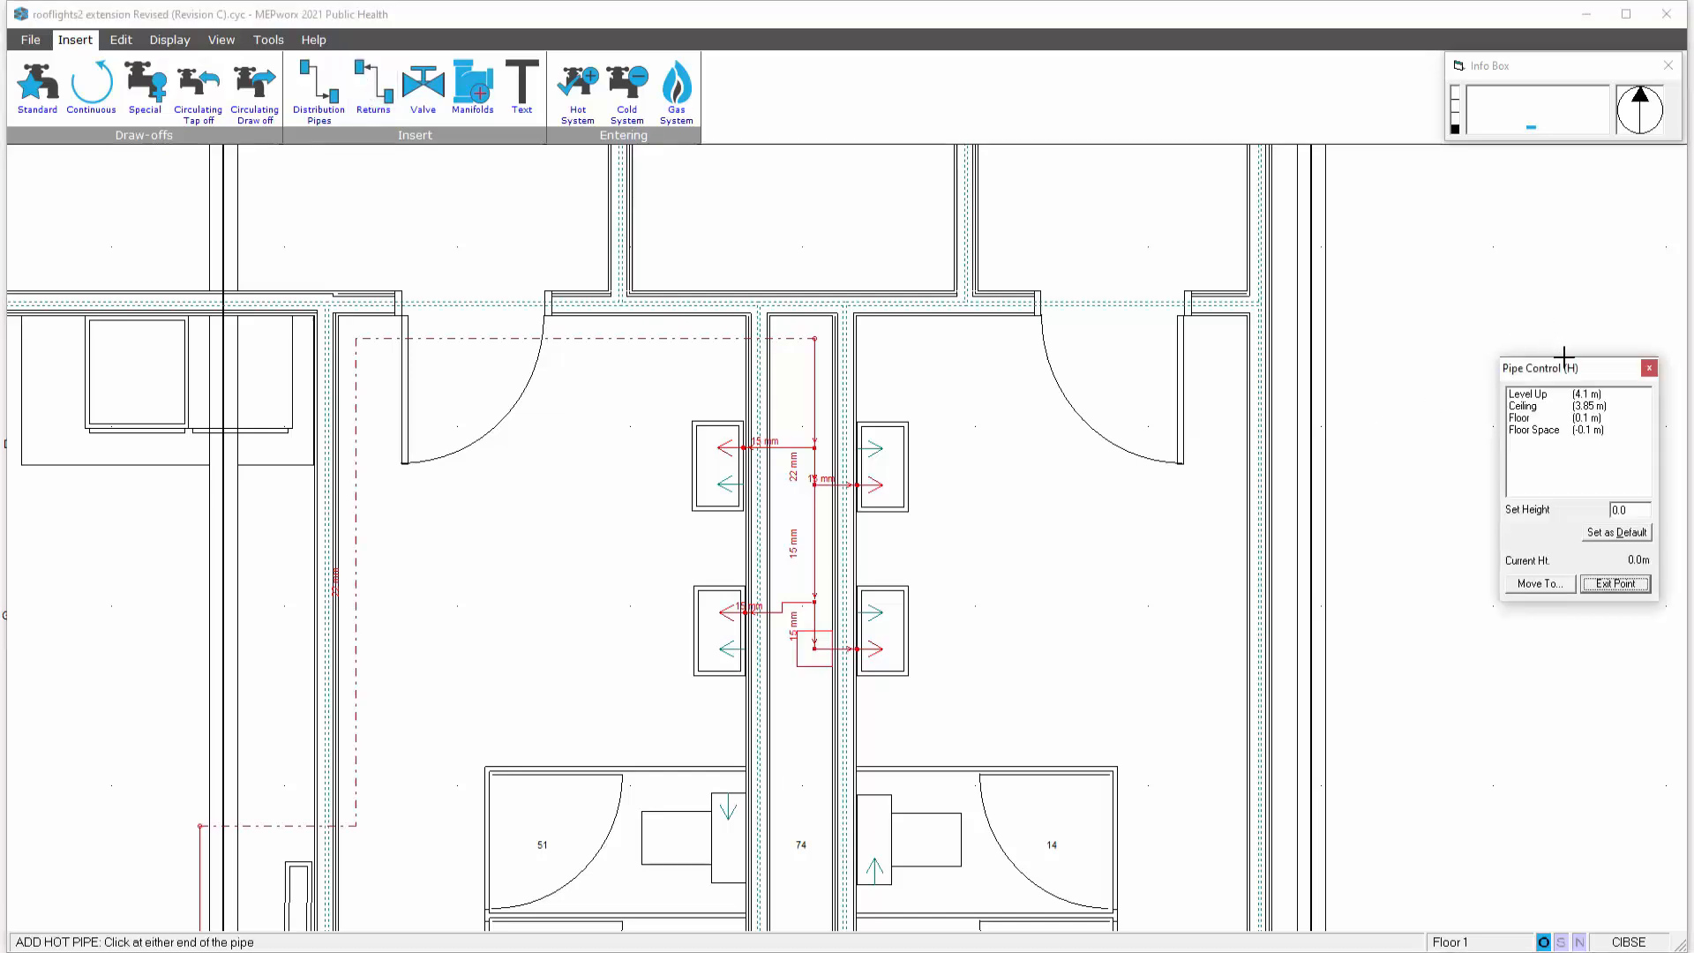
left_click_drag(1584, 377, 1264, 370)
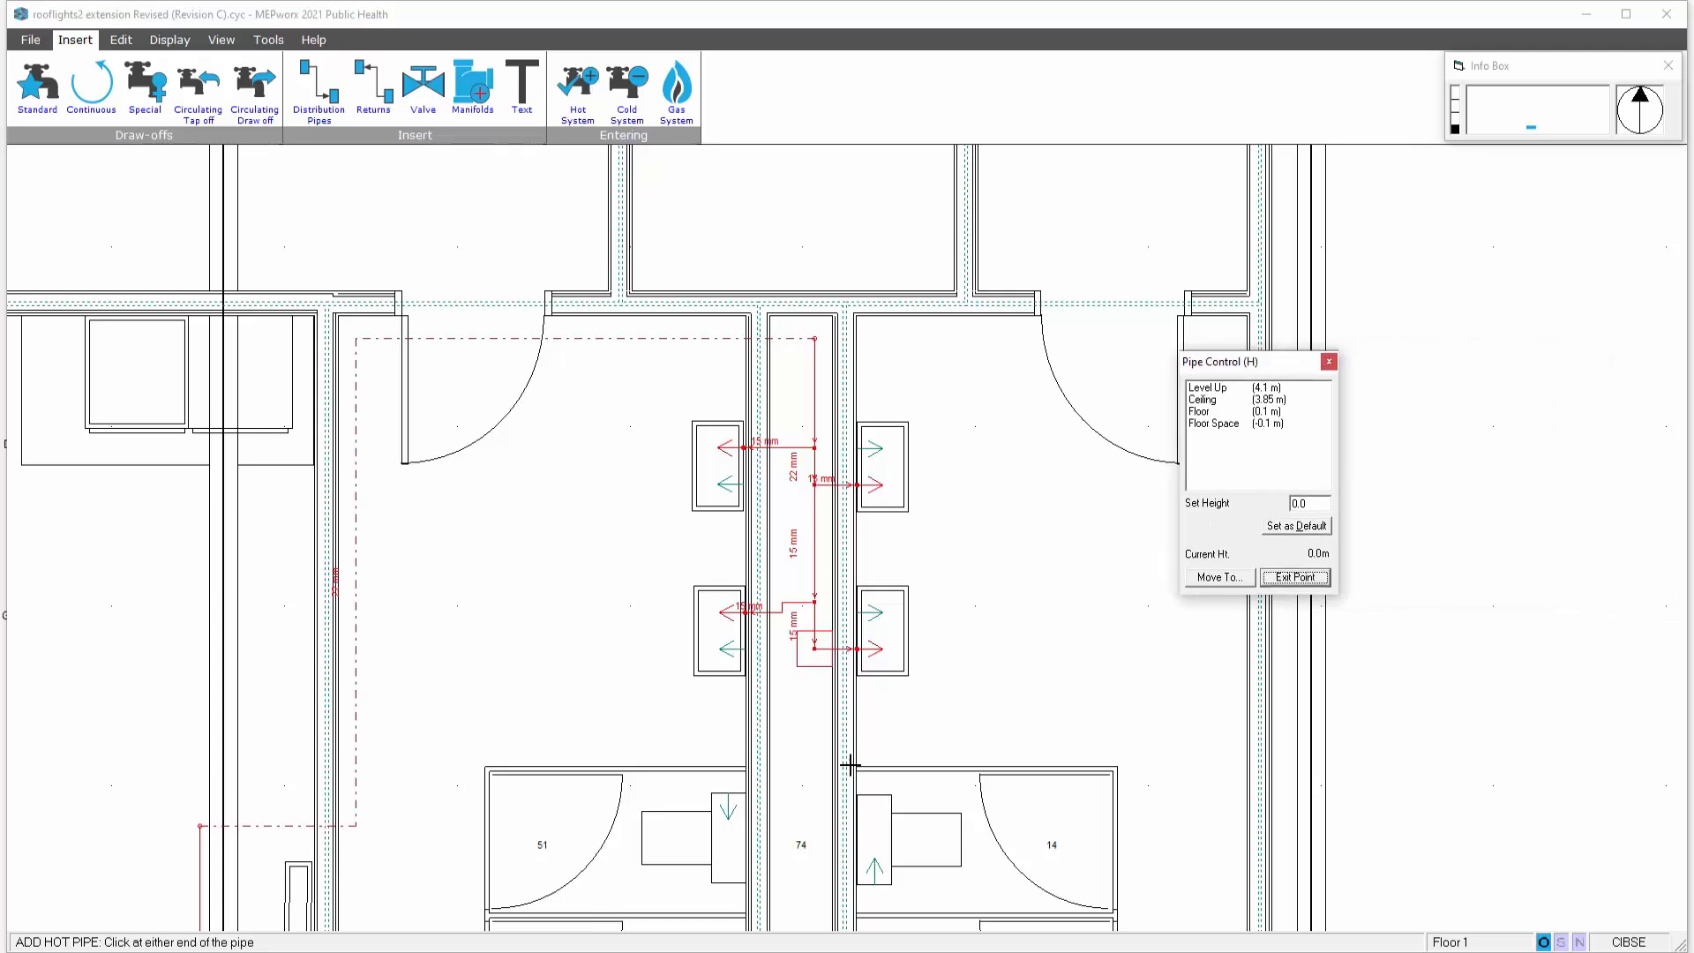
left_click(814, 648)
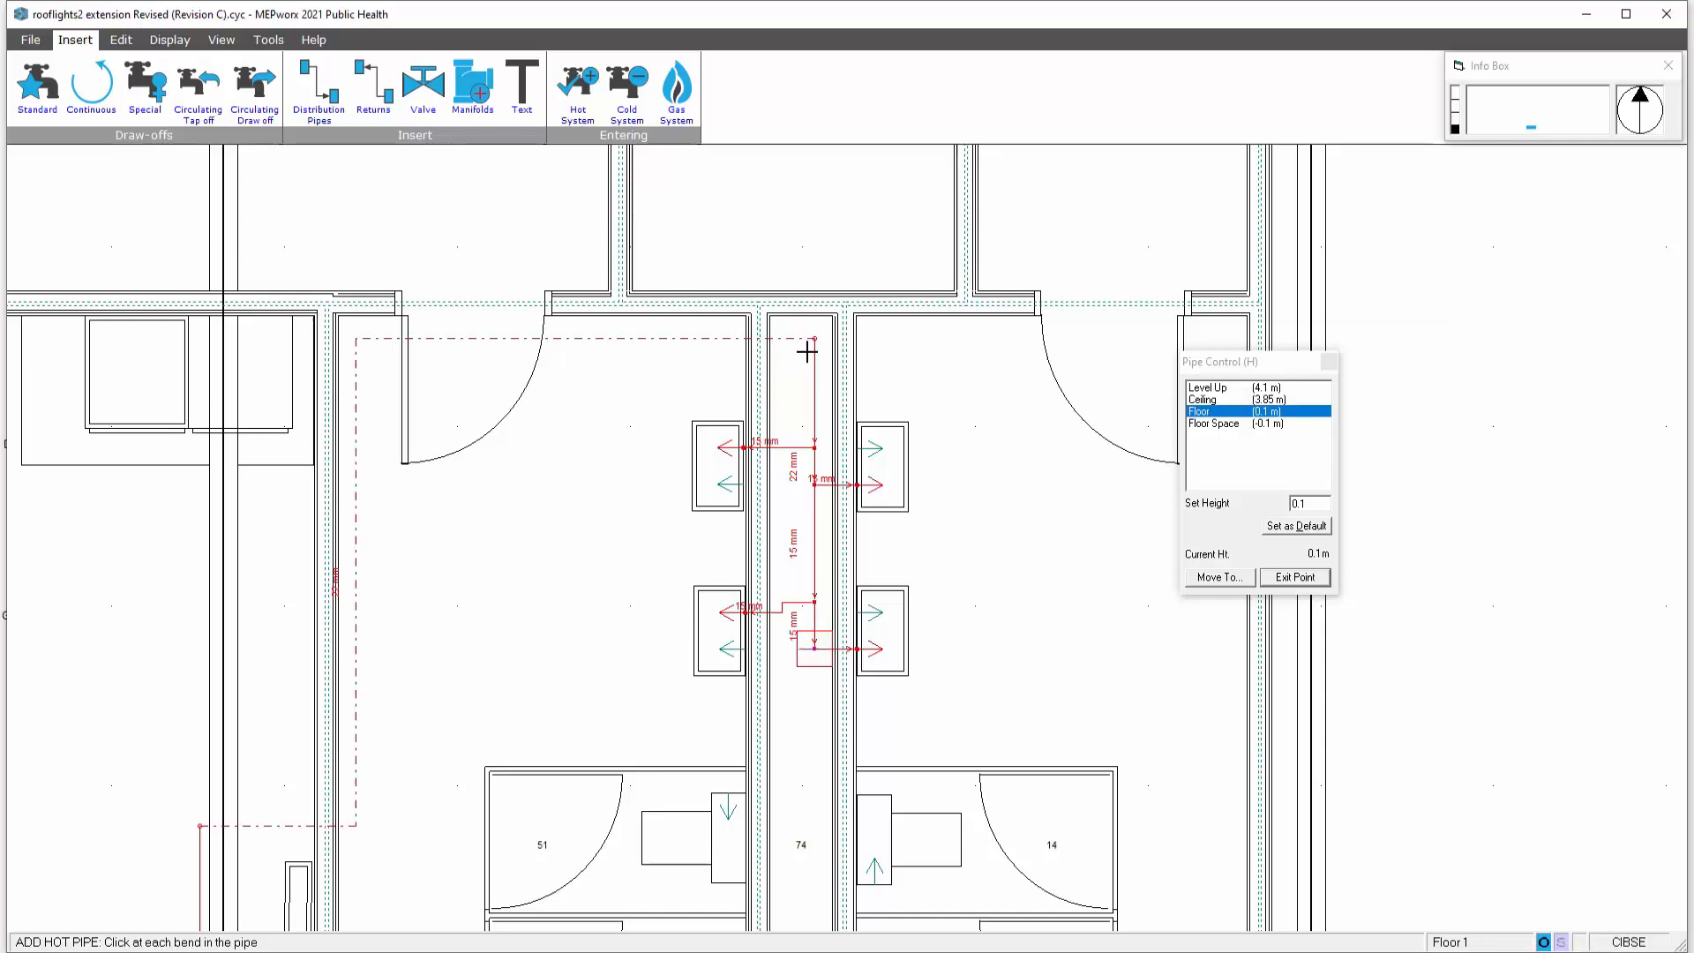
left_click(1233, 401)
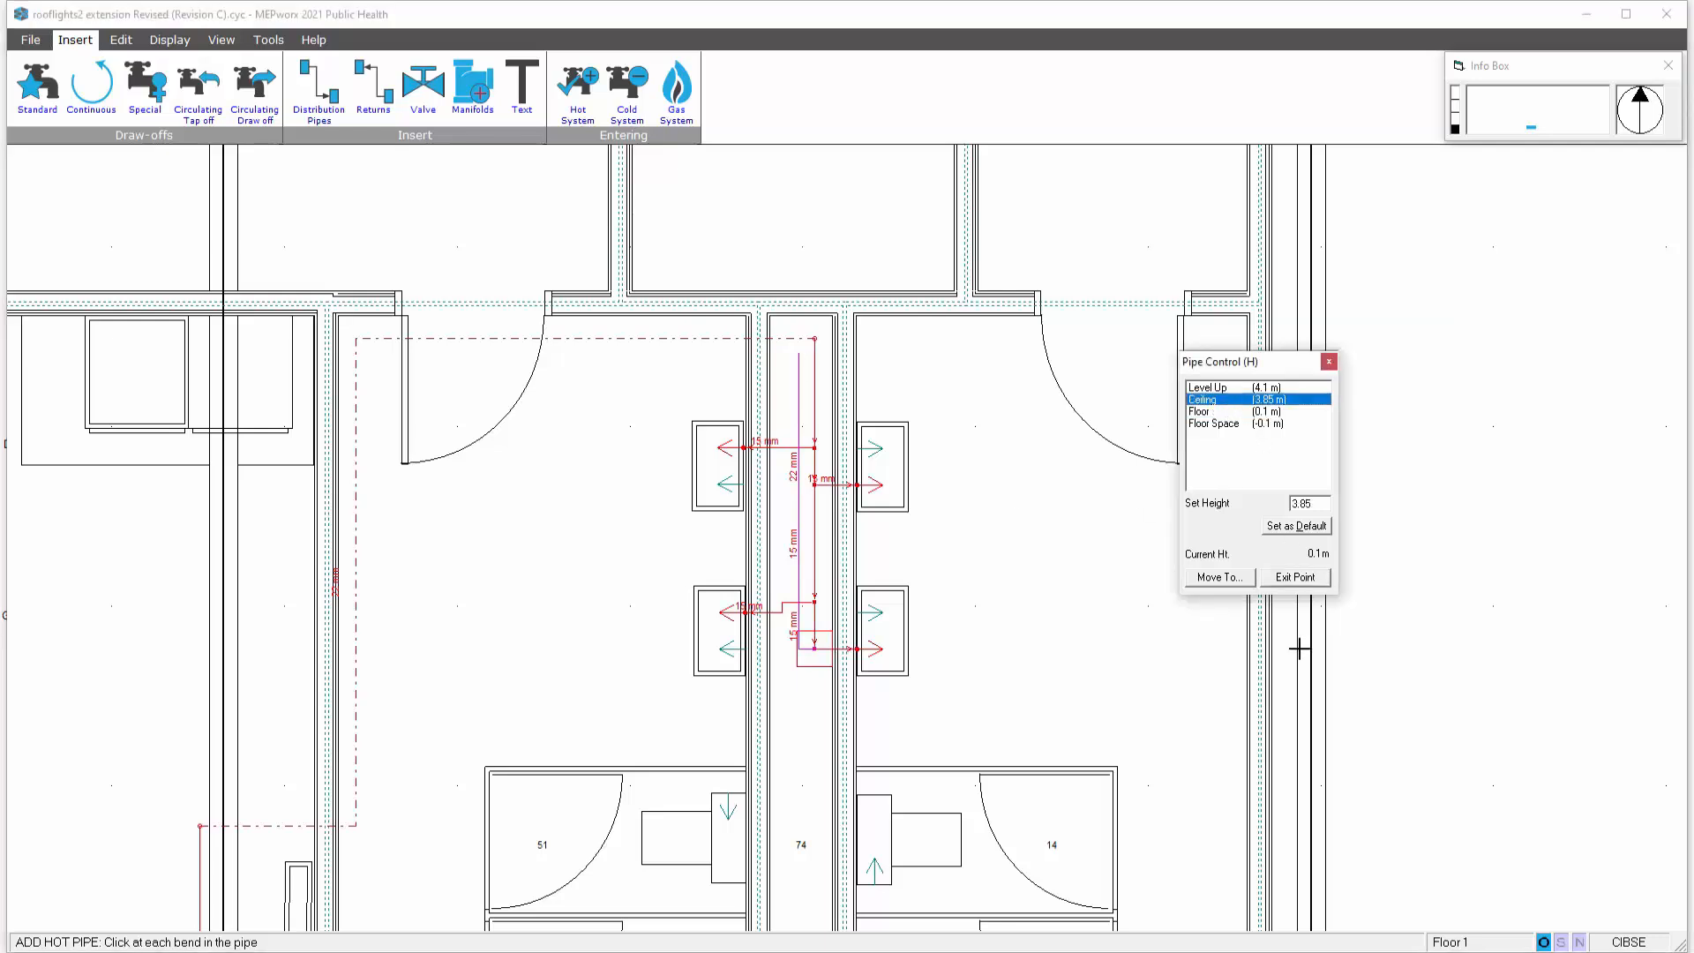
left_click(1236, 579)
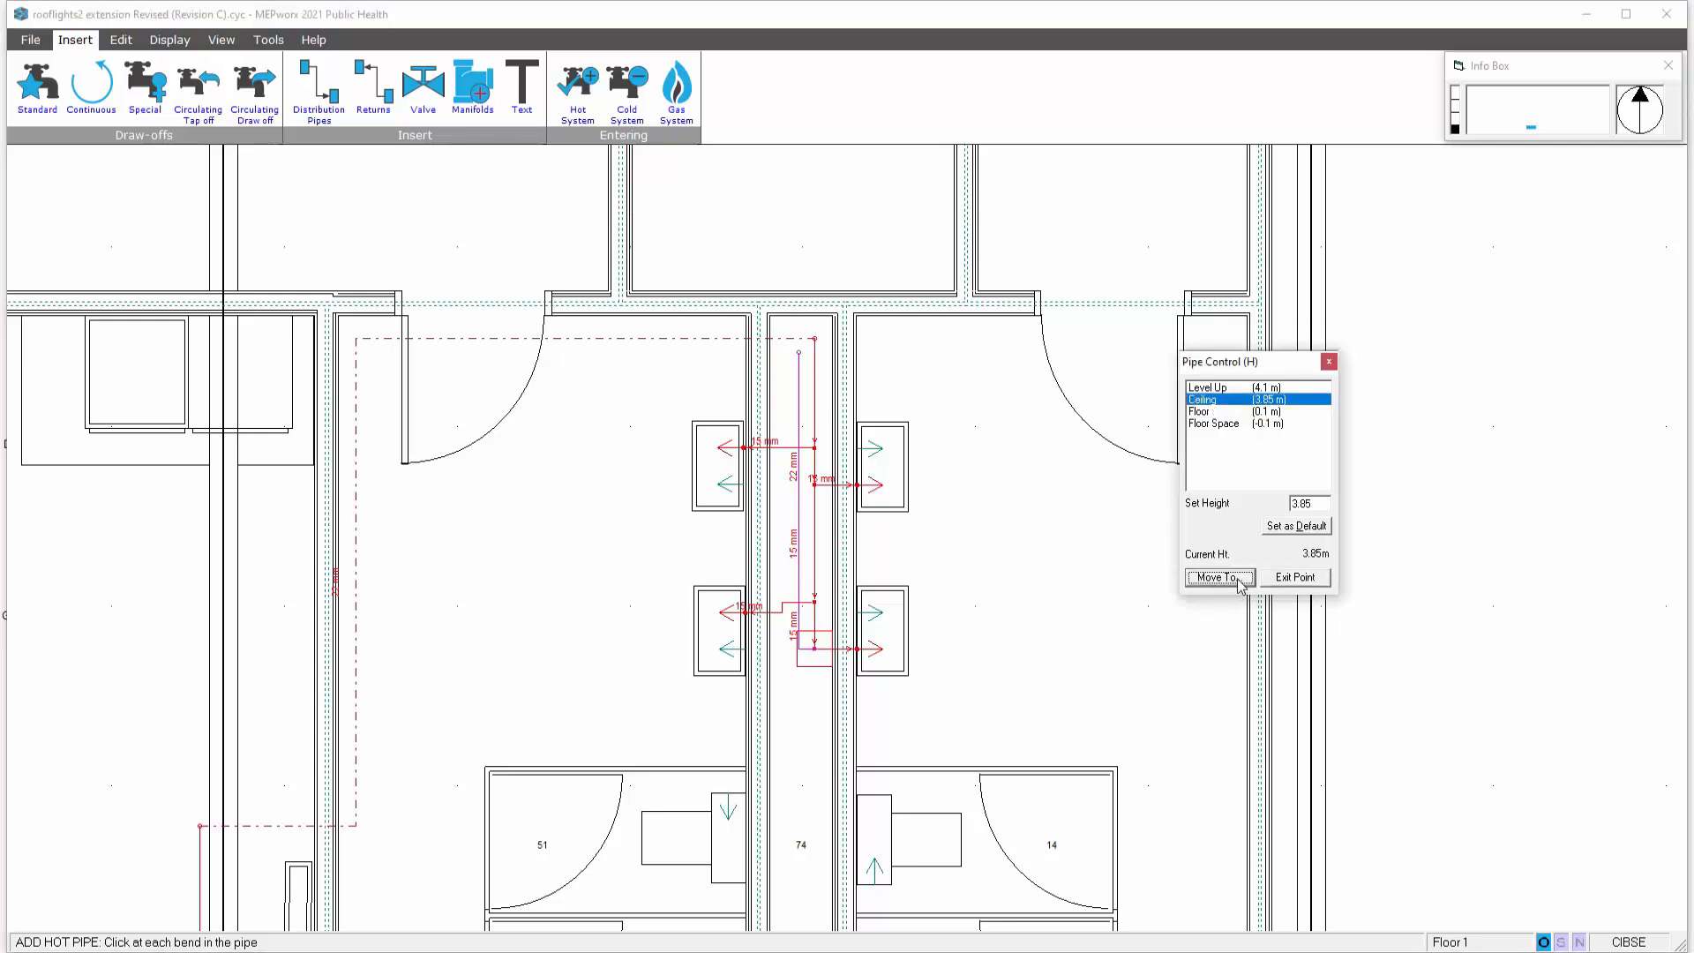
Route the return pipe at ceiling level across room 51 and into room 58, parallel to the existing flow pipe.
left_click(369, 352)
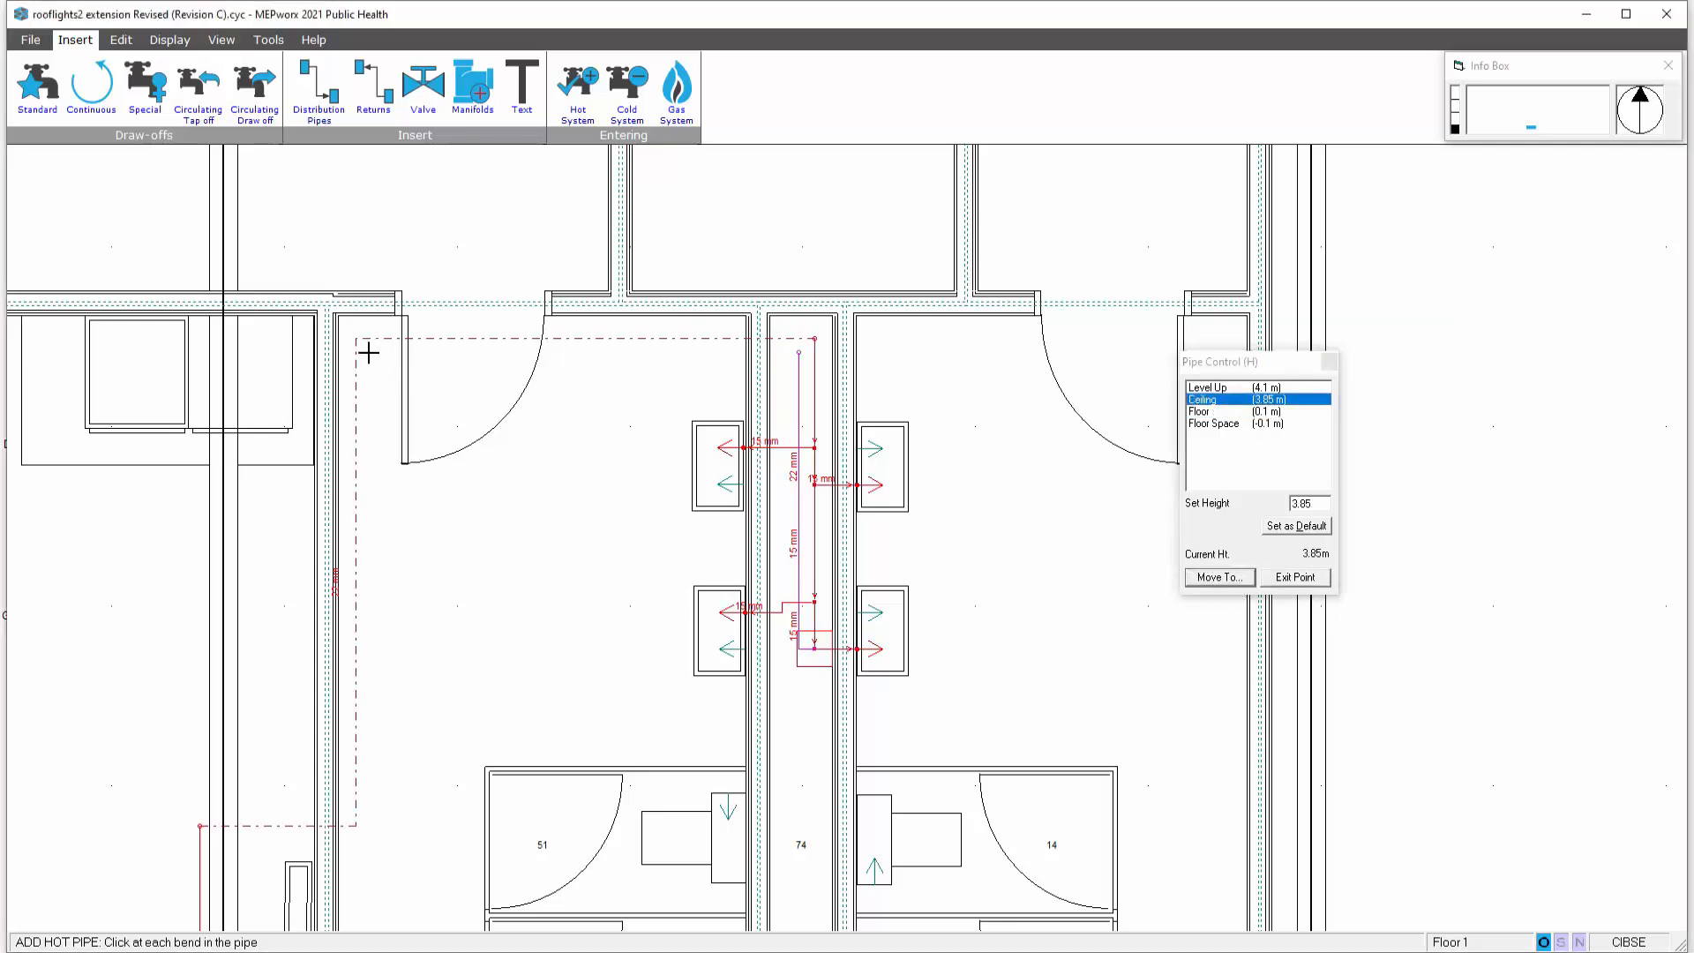
left_click(368, 842)
left_click(184, 842)
middle_click_drag(615, 589, 631, 574)
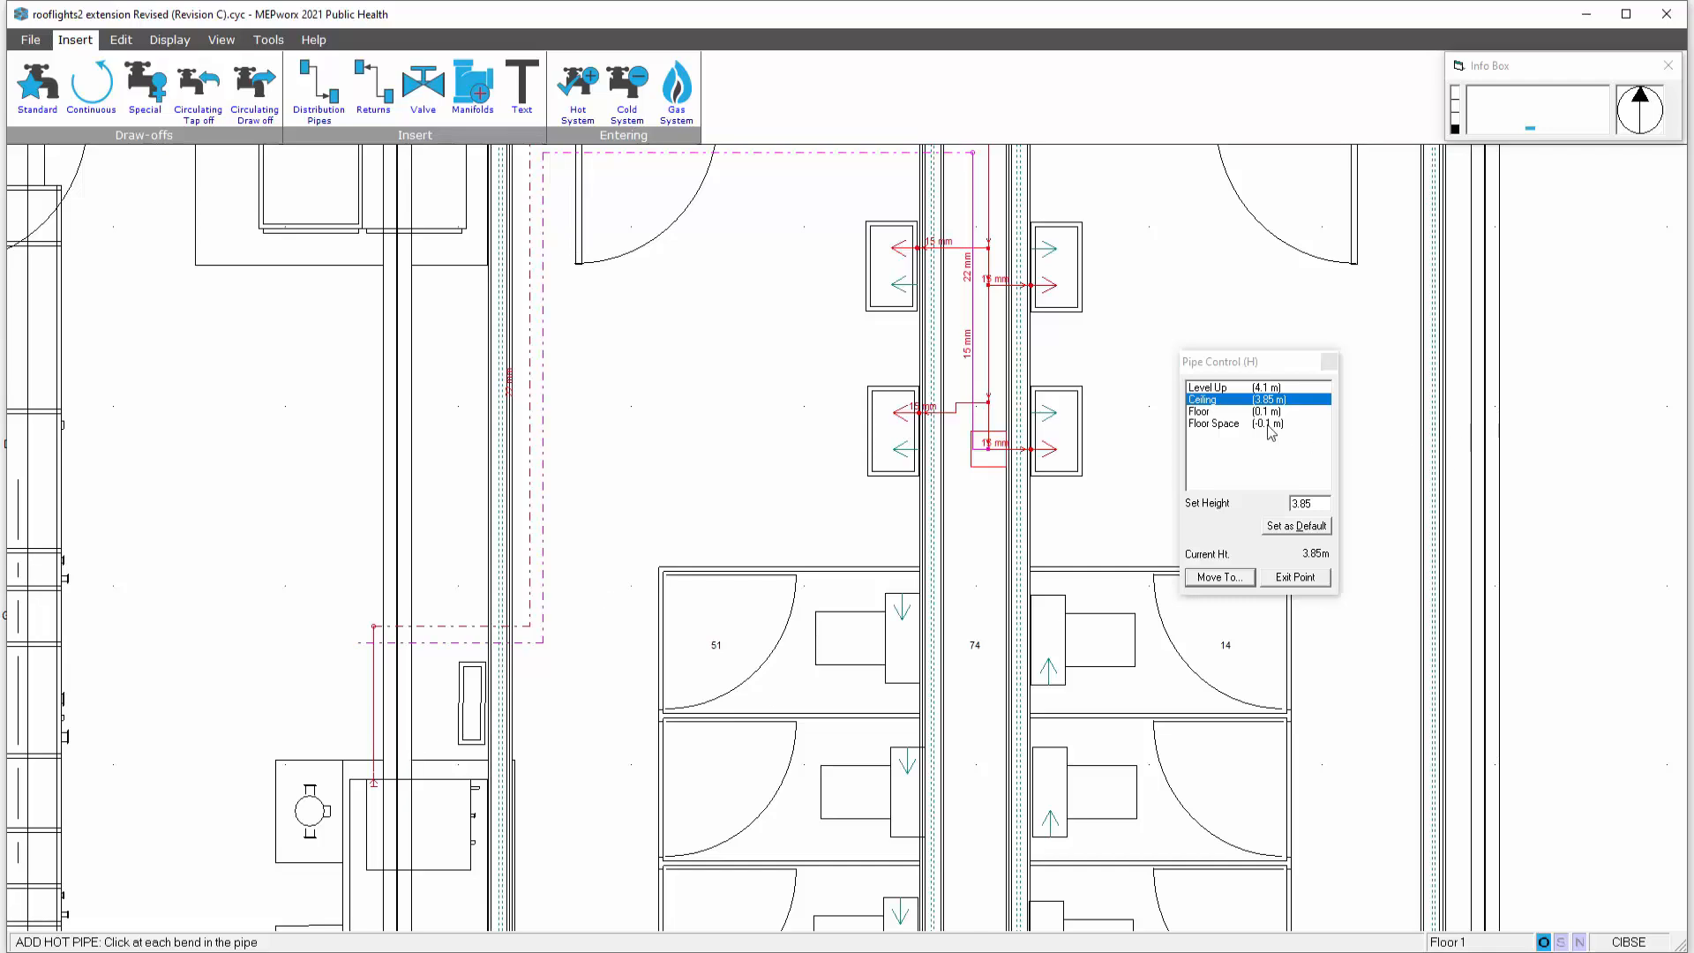
Drop the return pipe to the Floor height of 0.1 m and end it at the equipment in room 58 supplying the flow pipe.
left_click(1221, 411)
left_click(1221, 577)
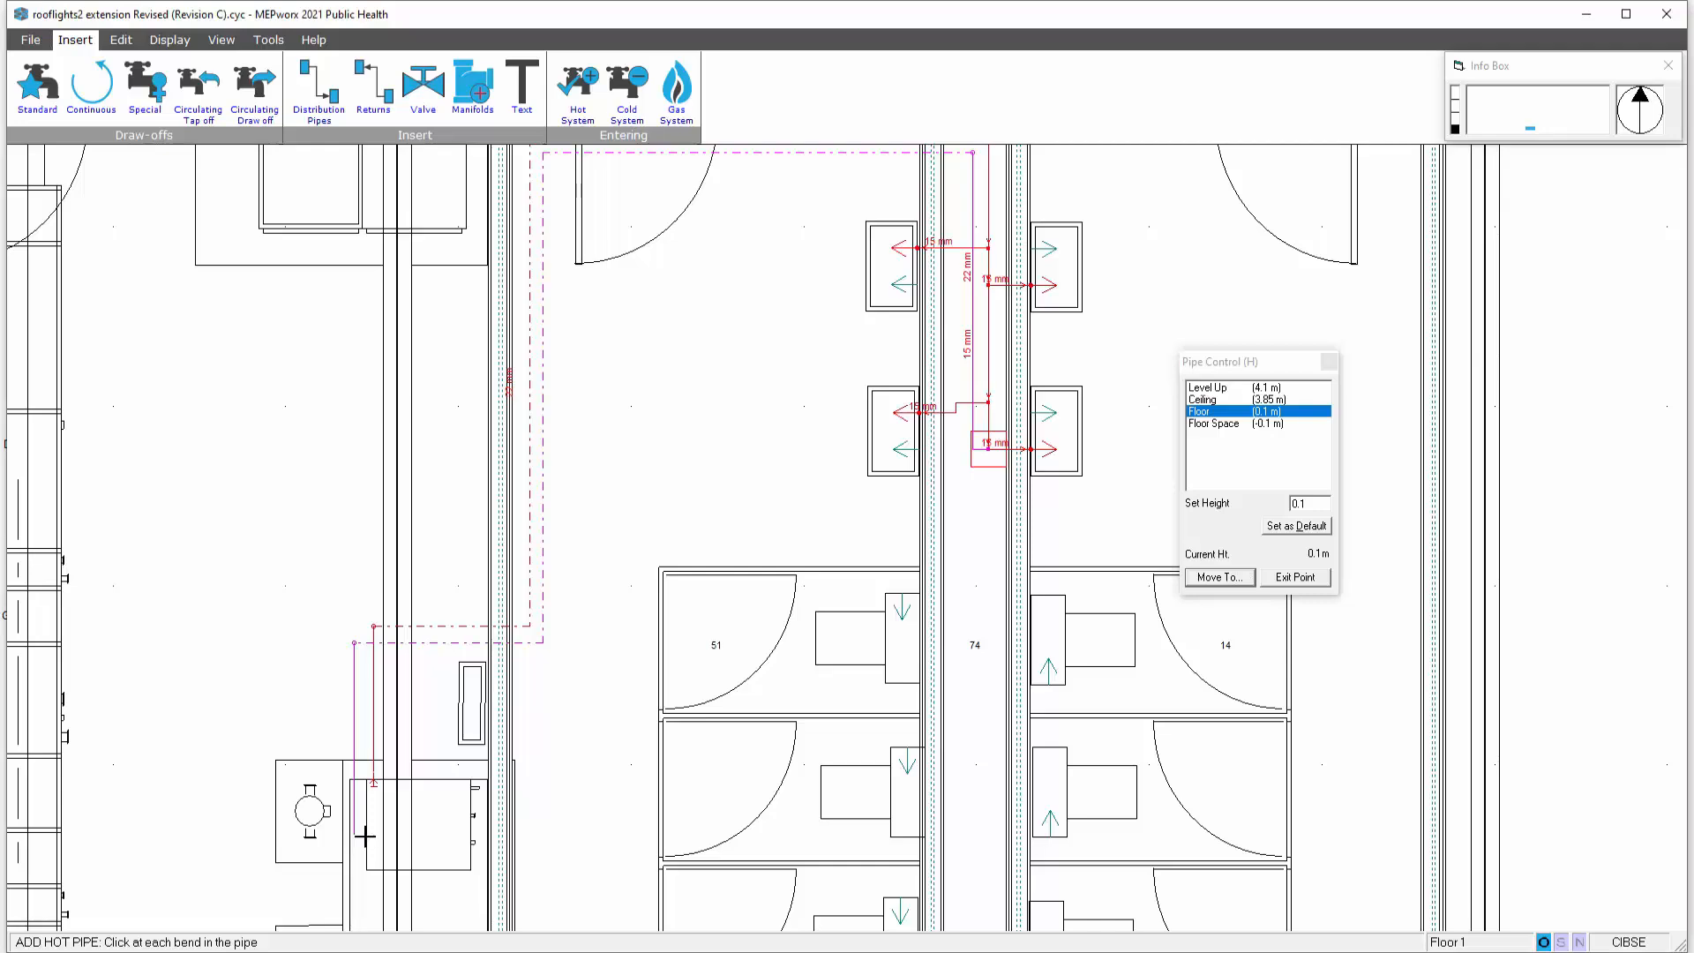
left_click(1294, 578)
right_click(995, 594)
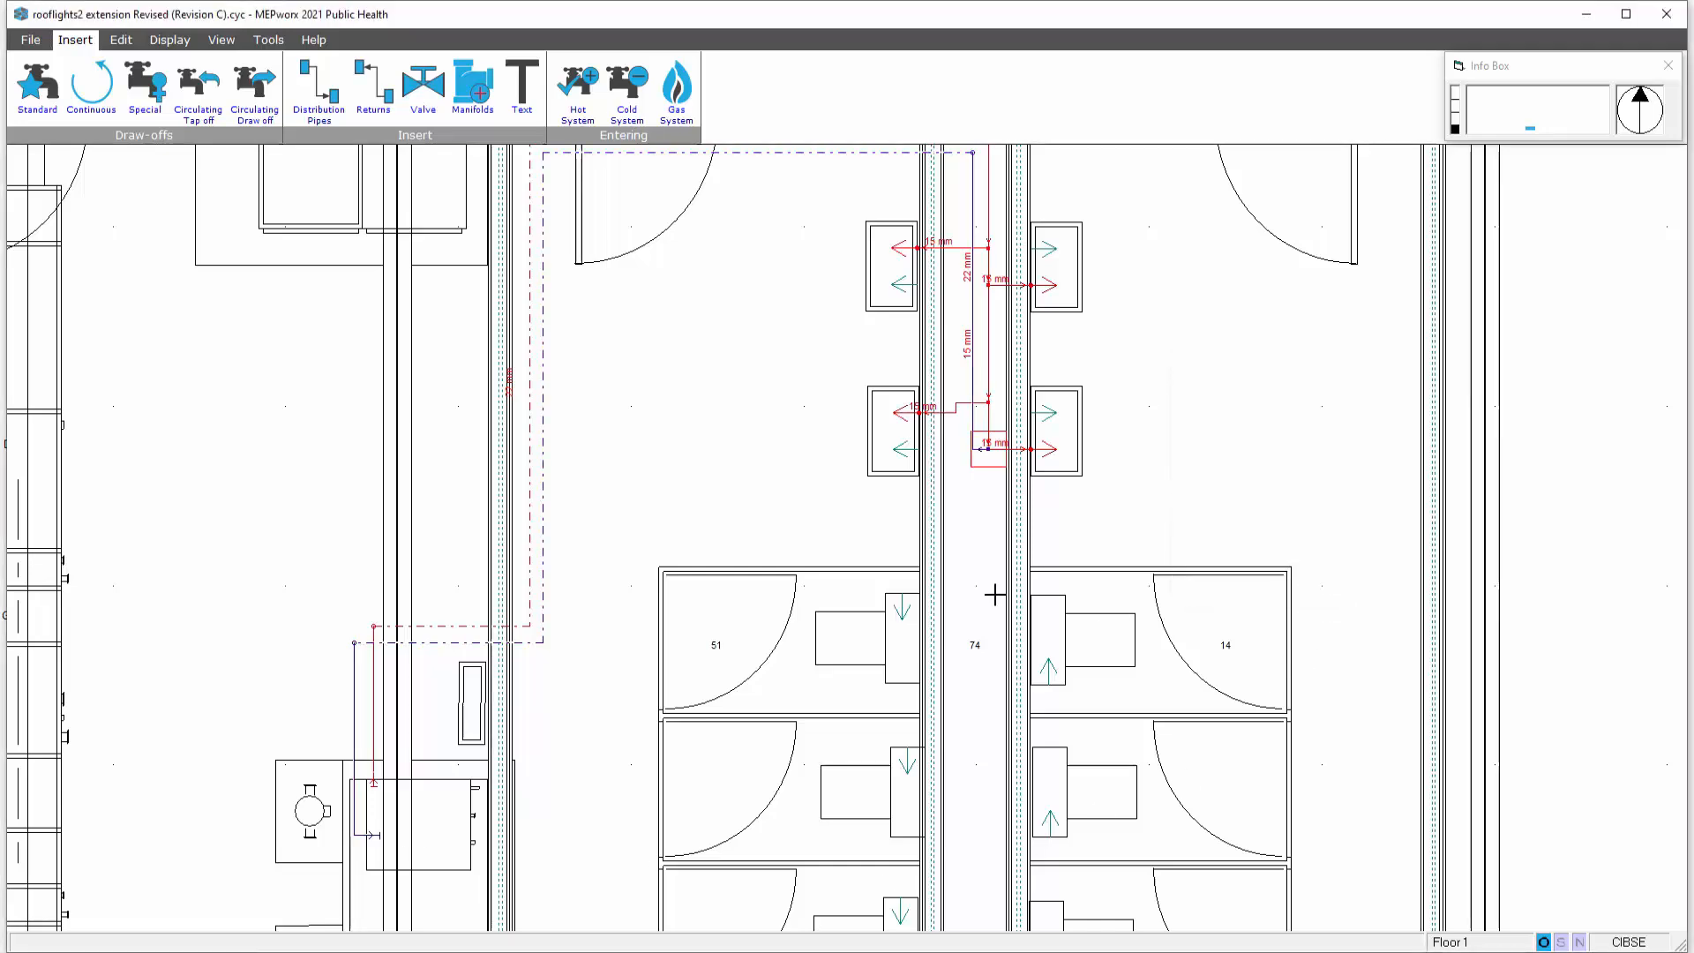
Calculate the Hot Water system with the new return pipe included.
middle_click_drag(1089, 570, 1084, 747)
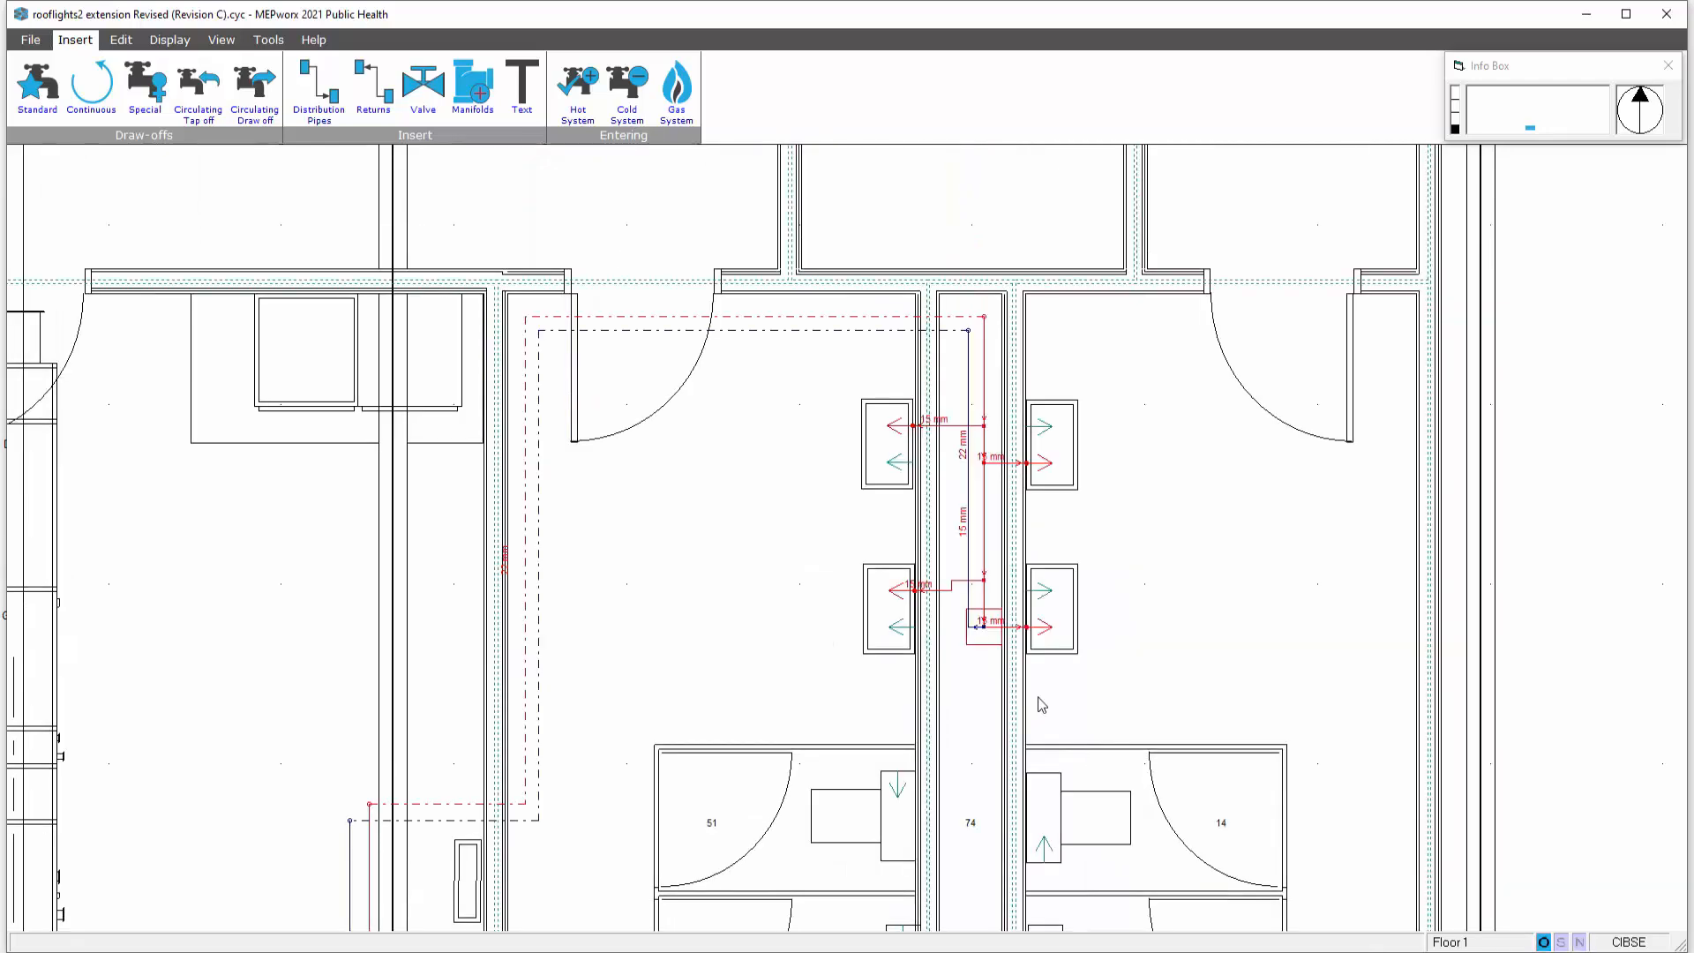
left_click(177, 42)
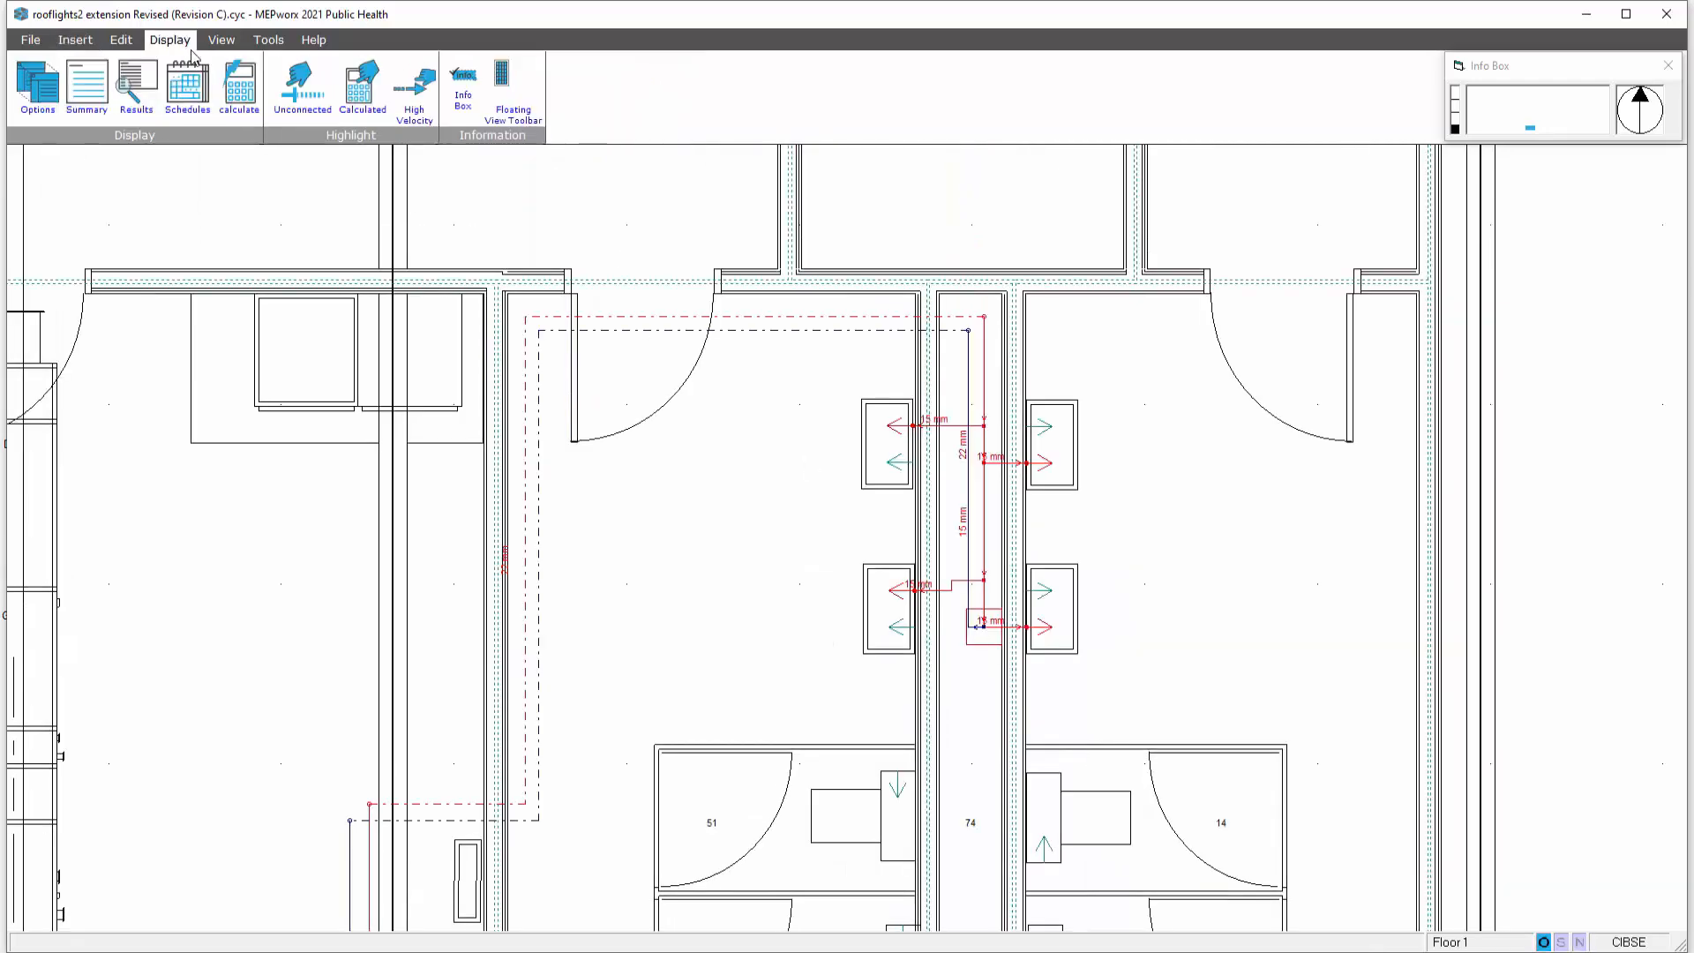
left_click(238, 85)
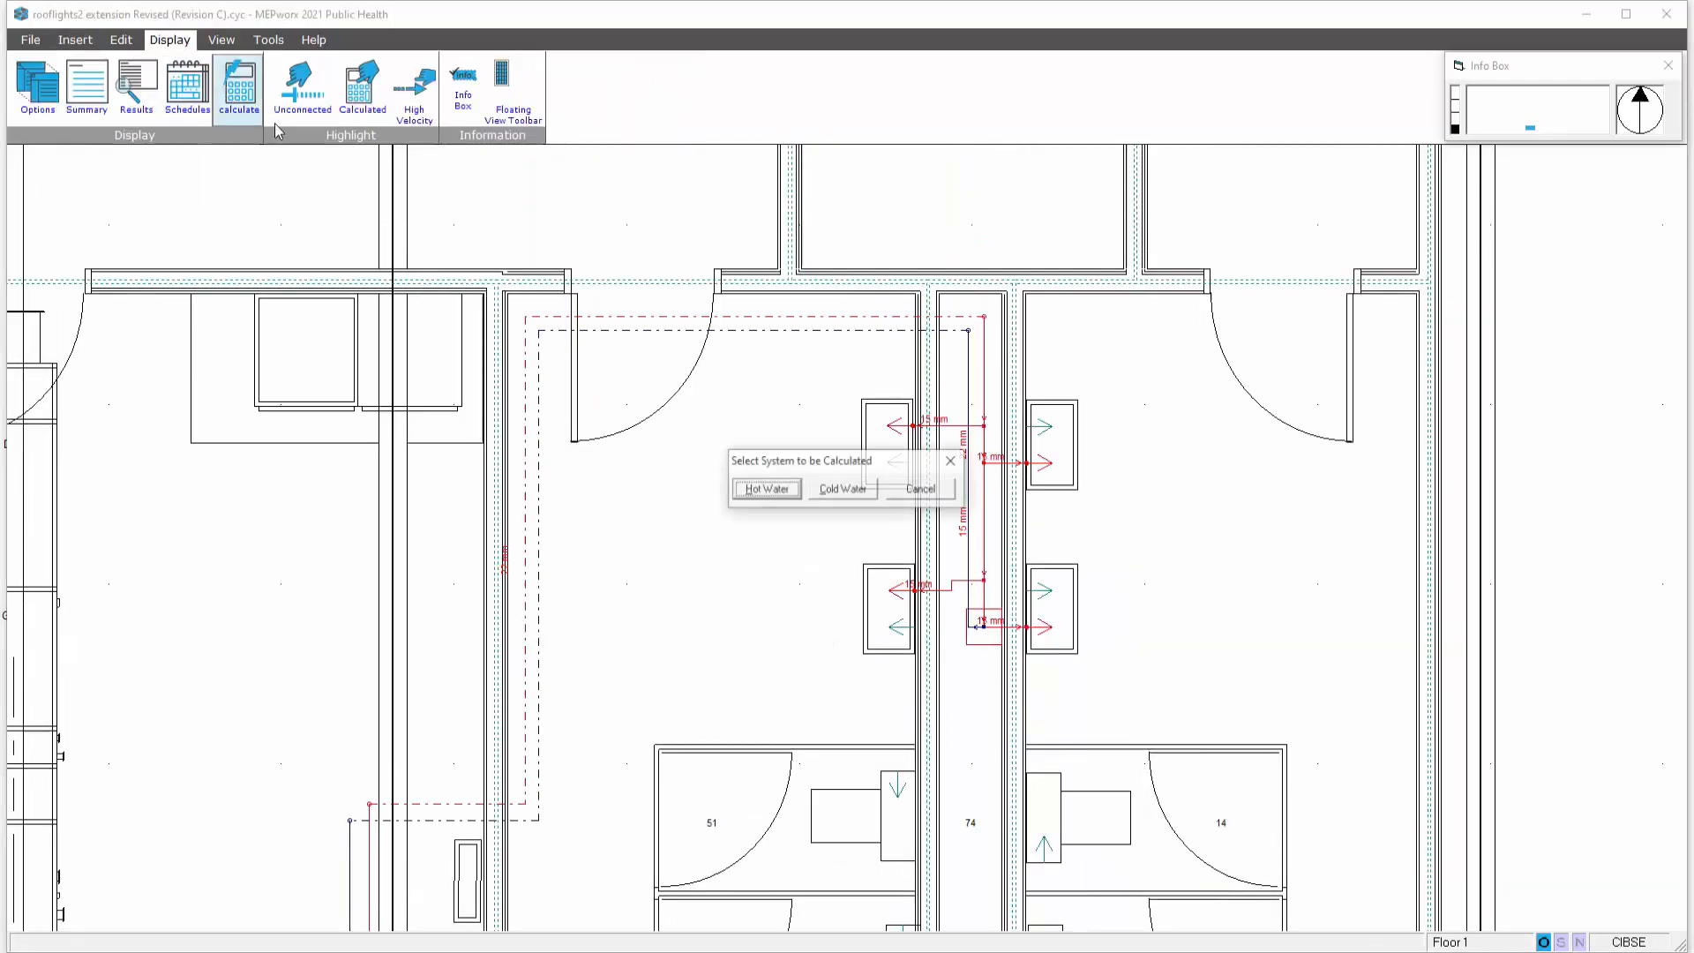
left_click(766, 490)
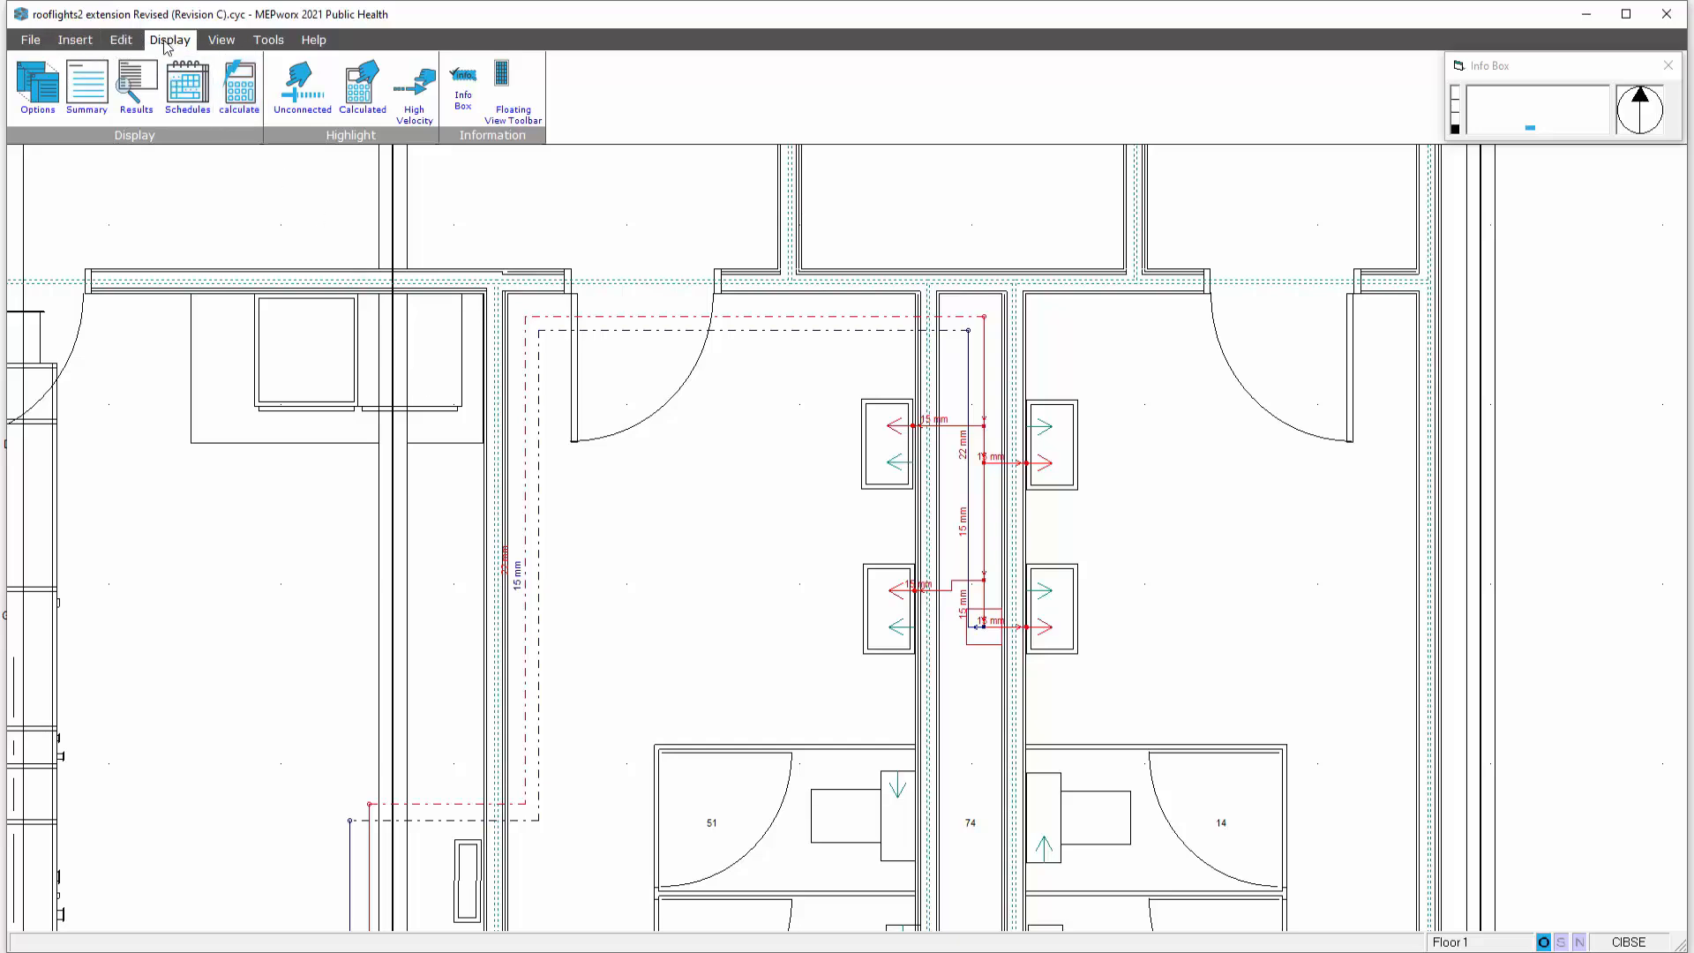
Review the hot system summary results, including circulating pump duty, piping heat loss and maximum dead leg.
left_click(87, 86)
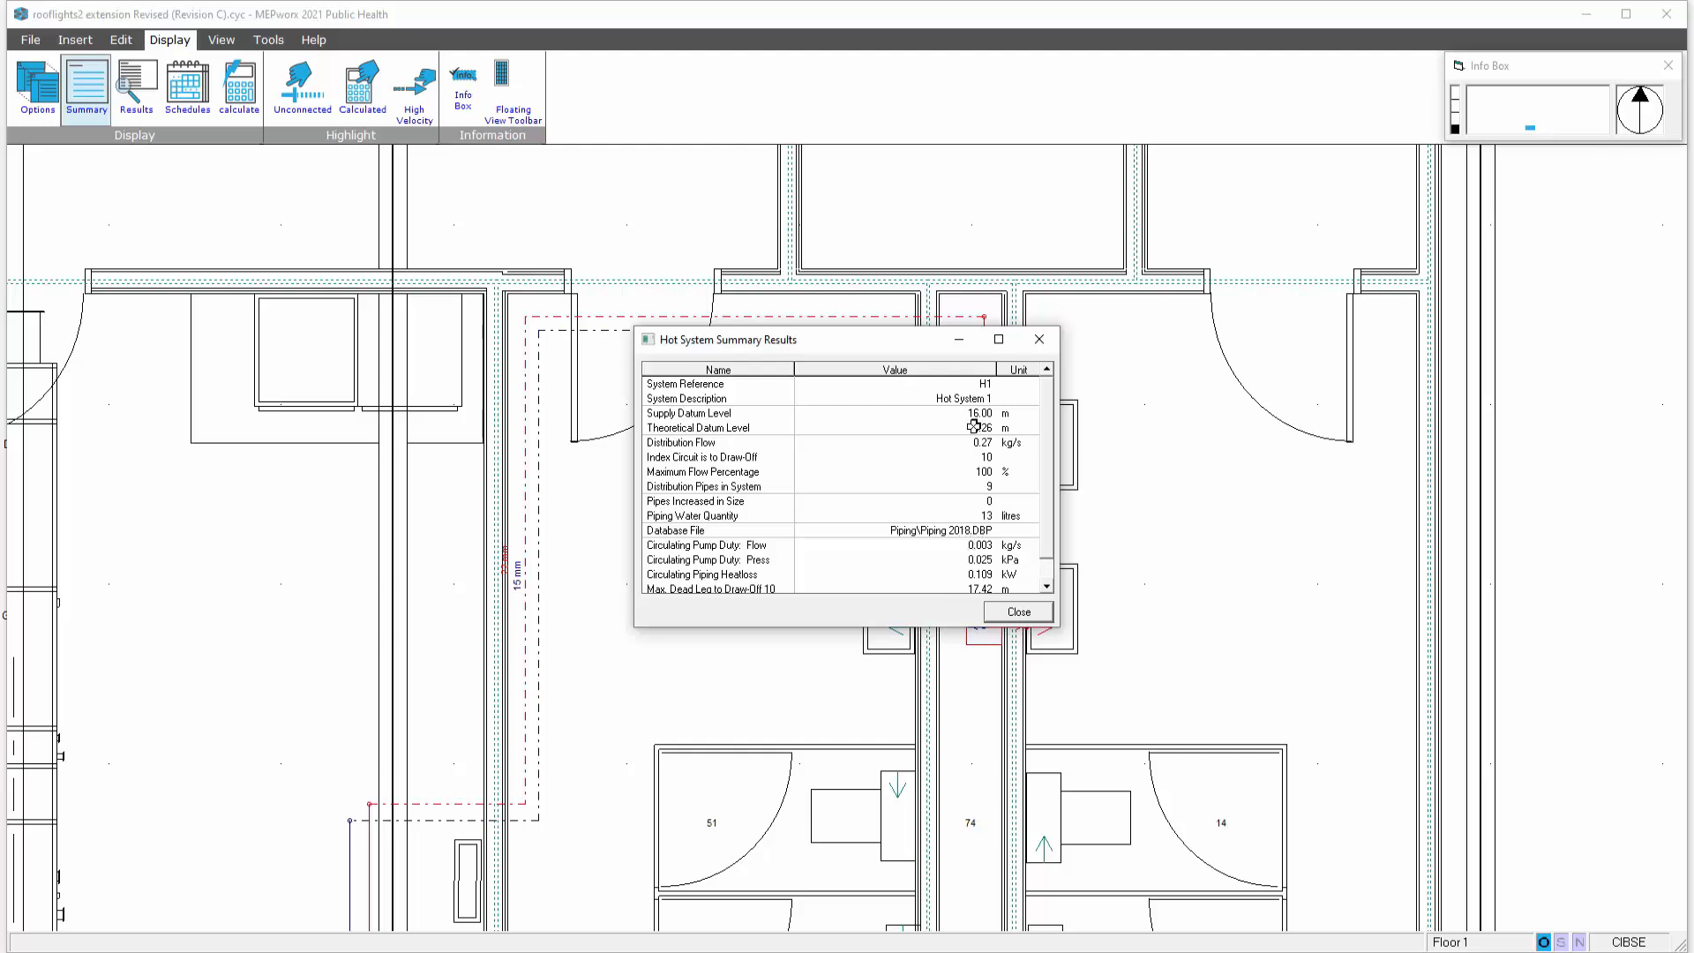
scroll(1041, 564, "down", 1)
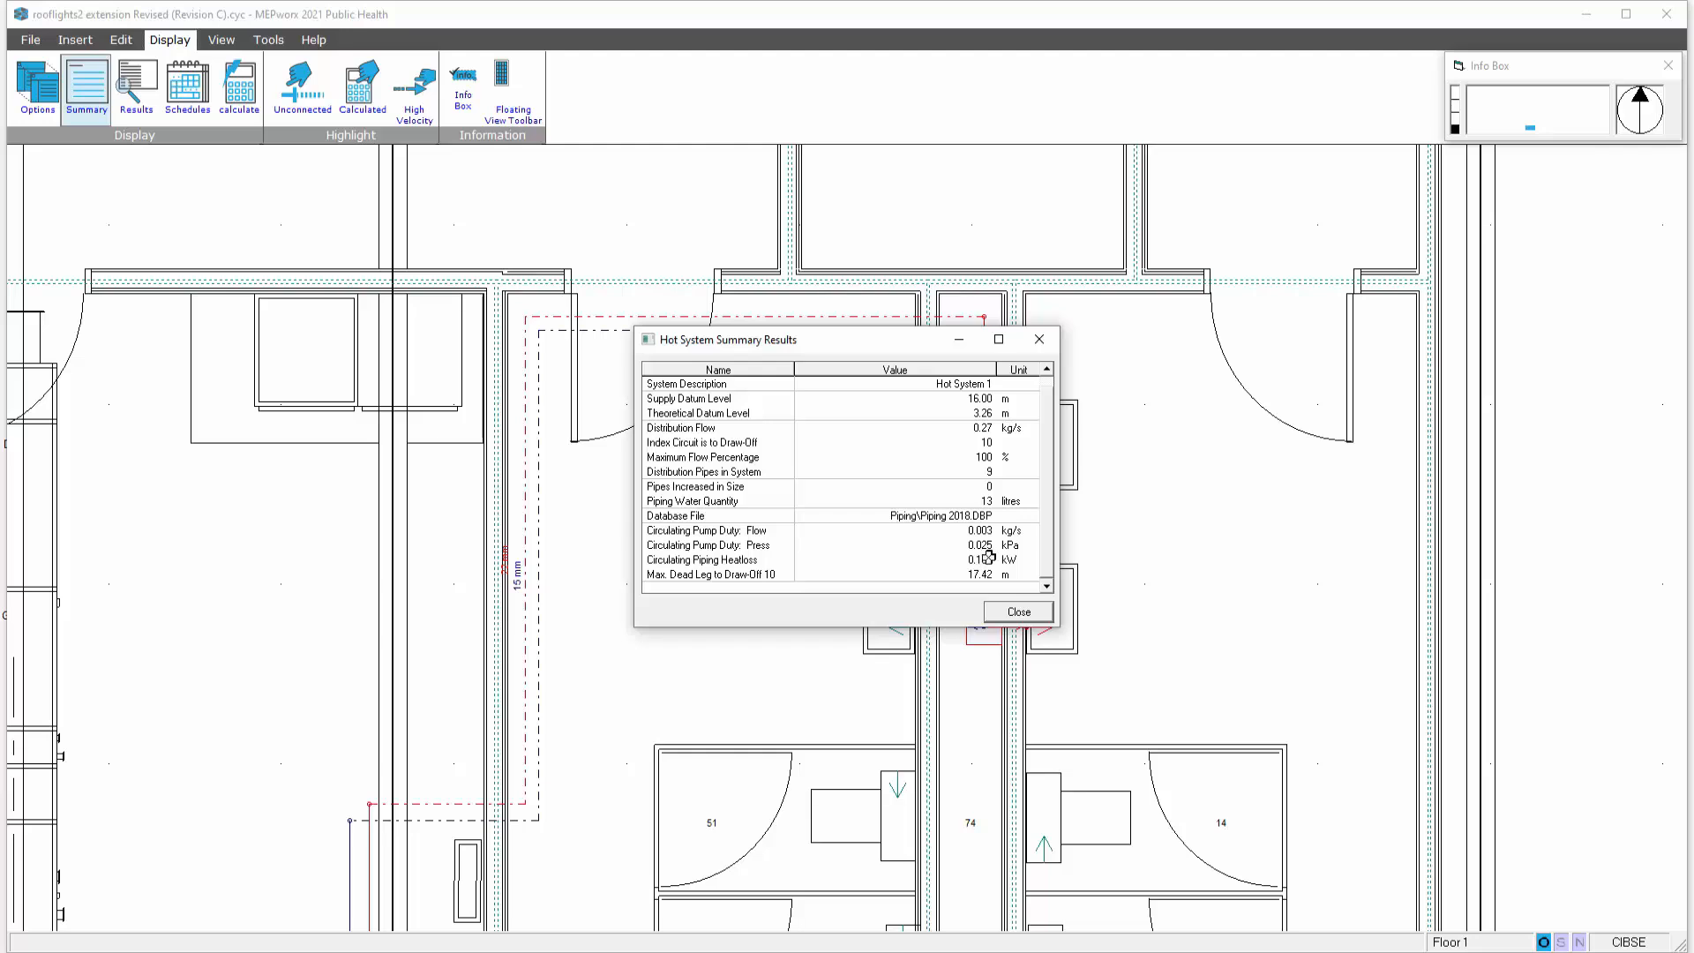
left_click(1018, 614)
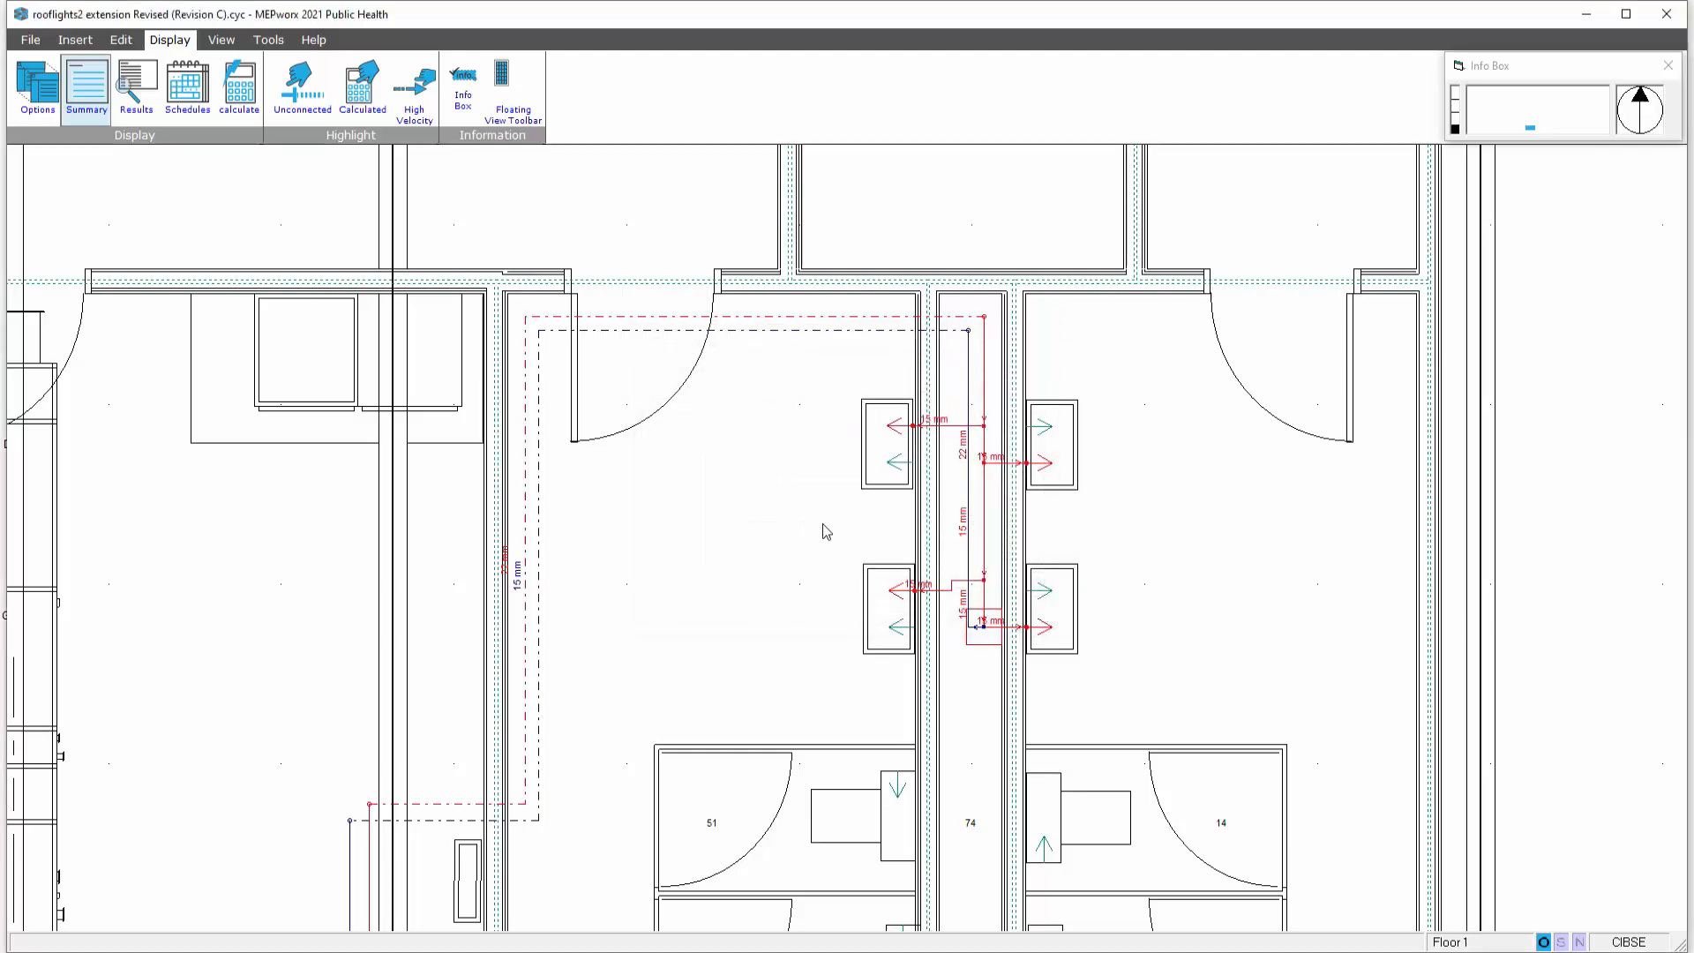
Open the settings of return pipe H1/R1 and look through the pipe types available as an override.
double_click(967, 397)
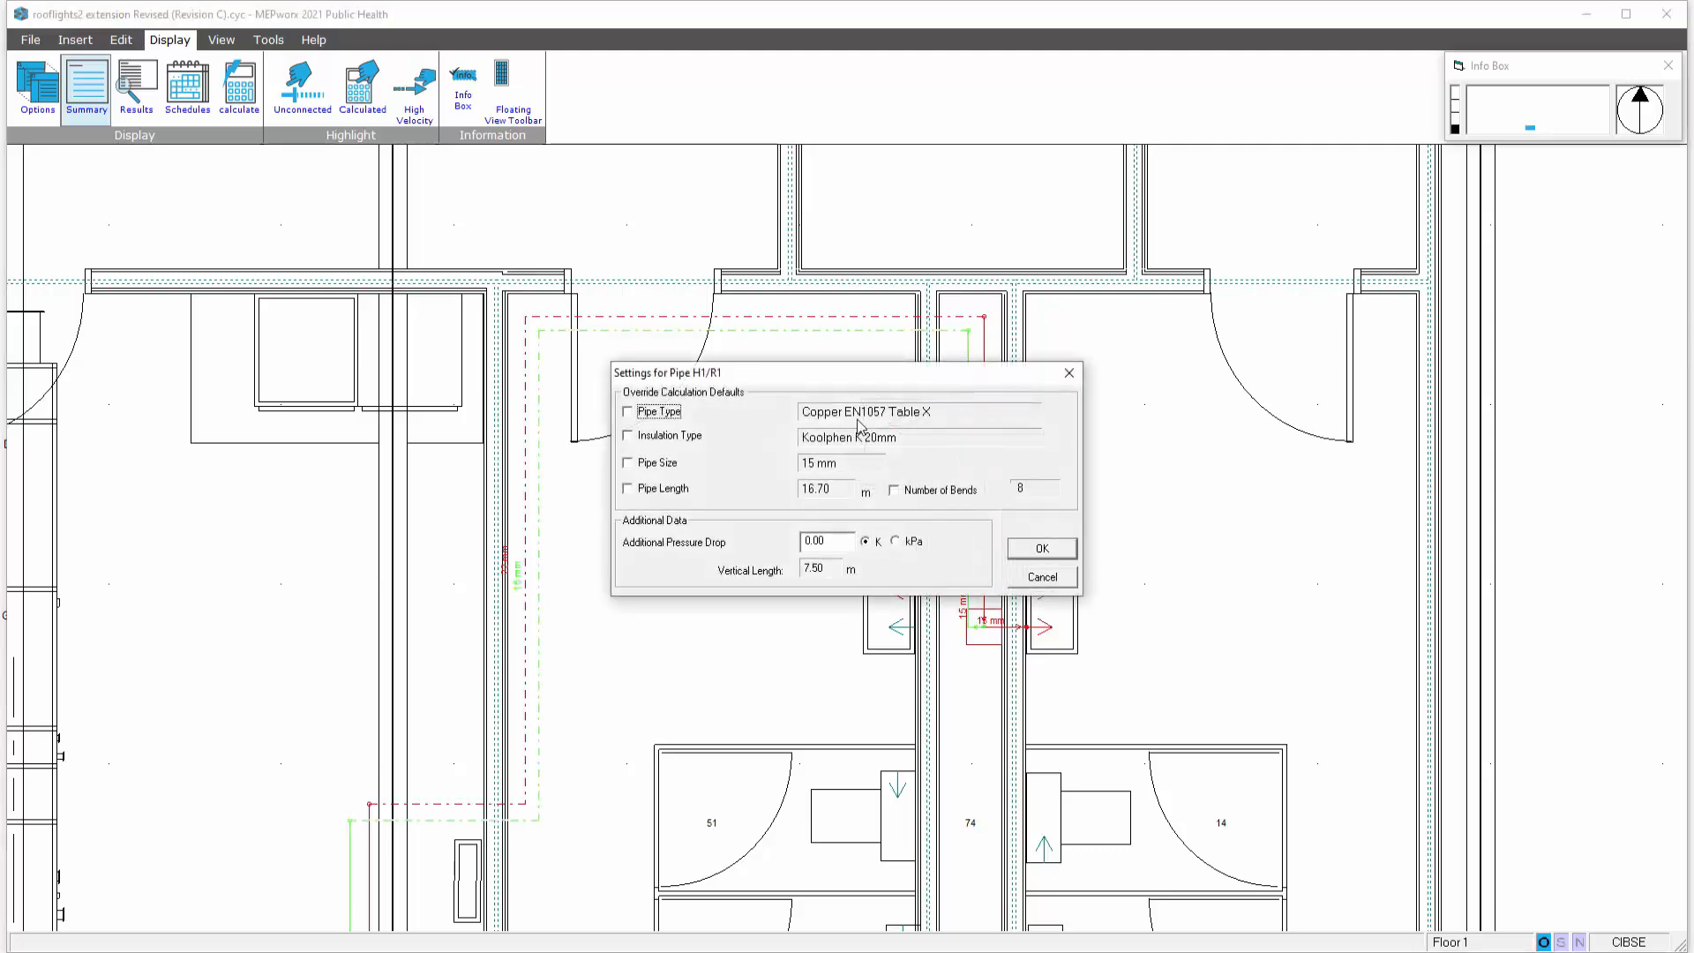
left_click(635, 412)
left_click(1031, 412)
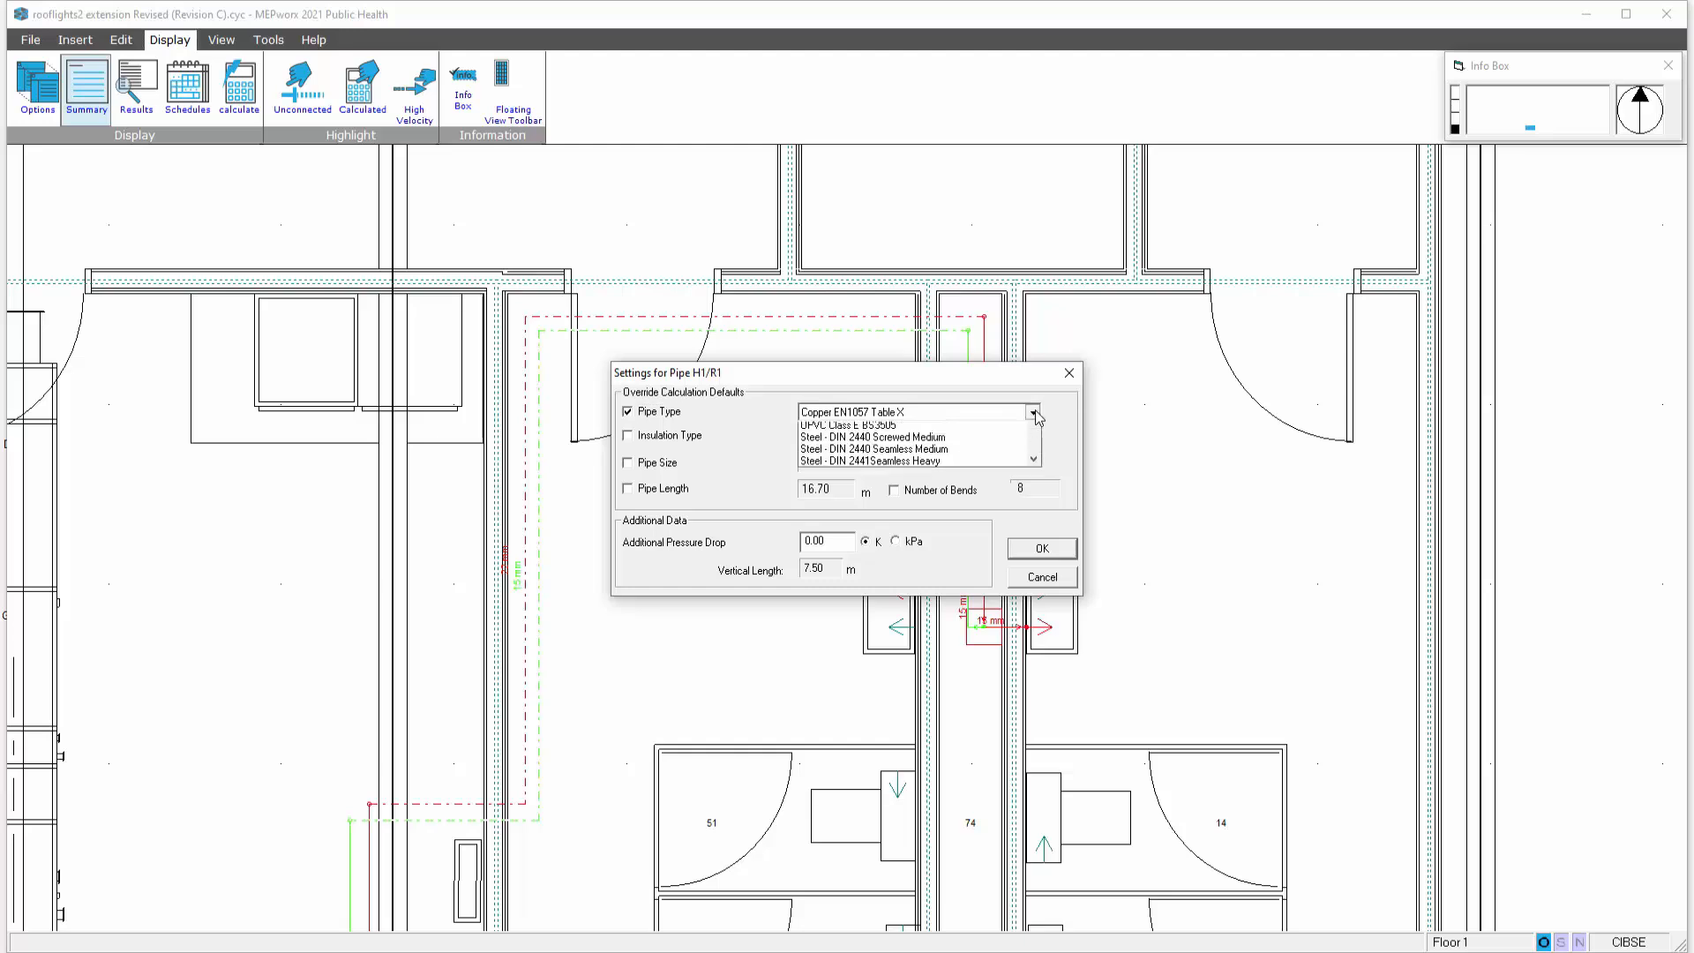
left_click(1033, 431)
left_click(1033, 430)
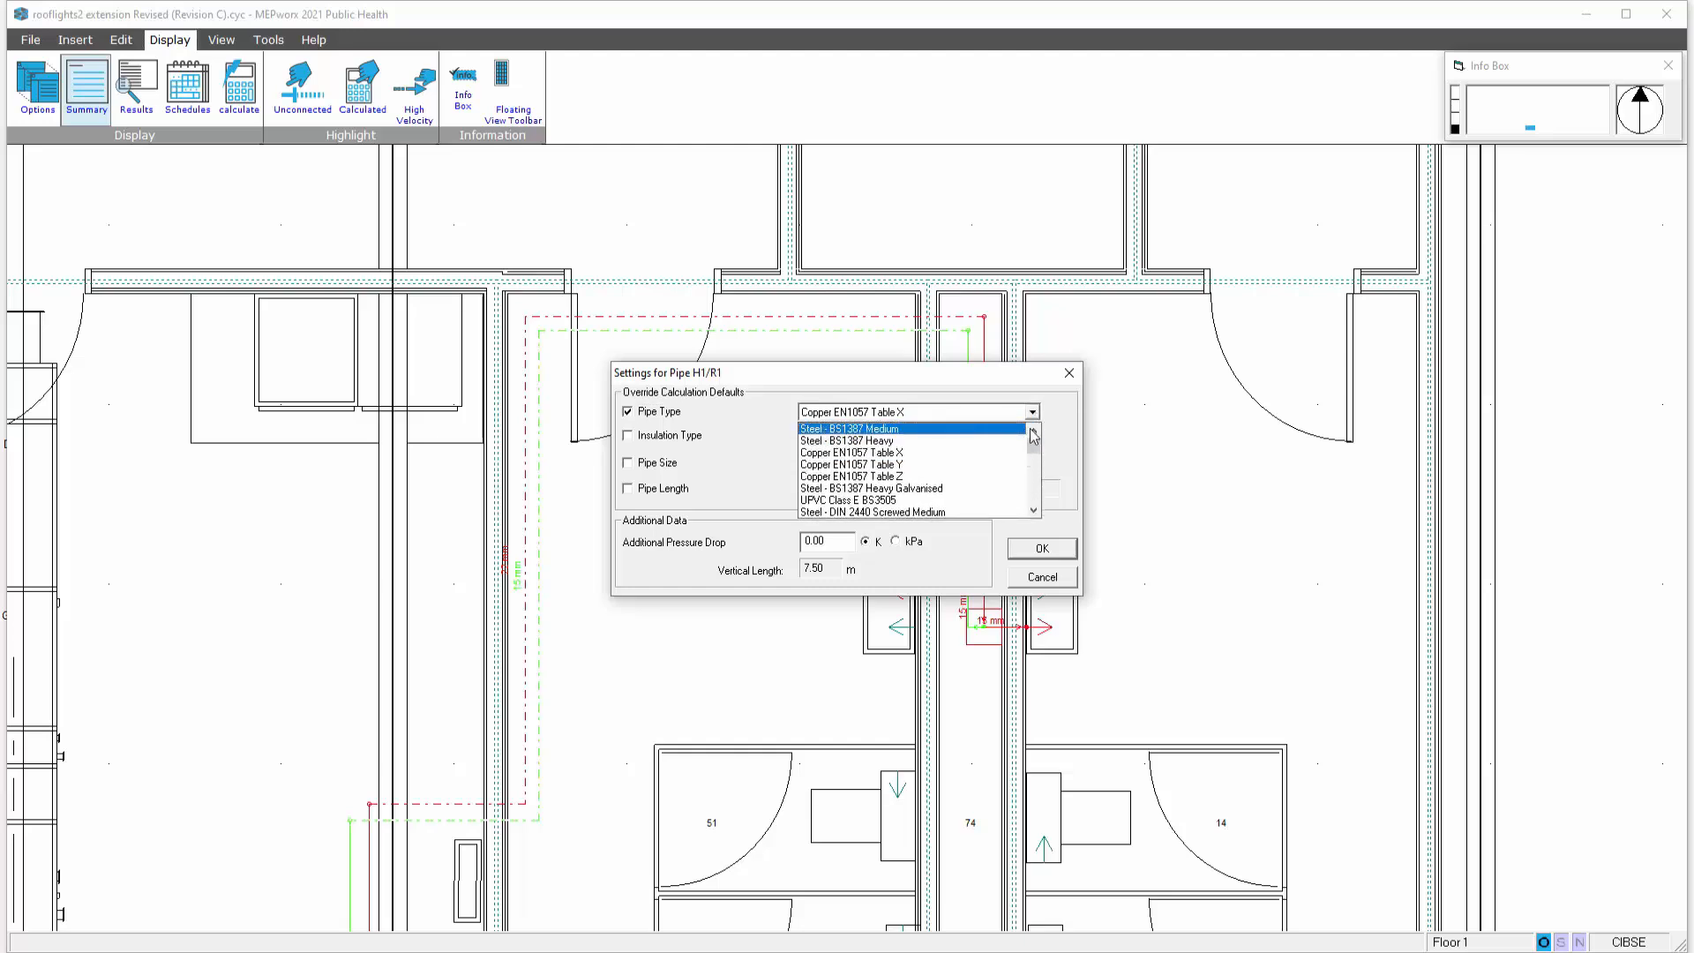
left_click(1036, 427)
left_click(632, 416)
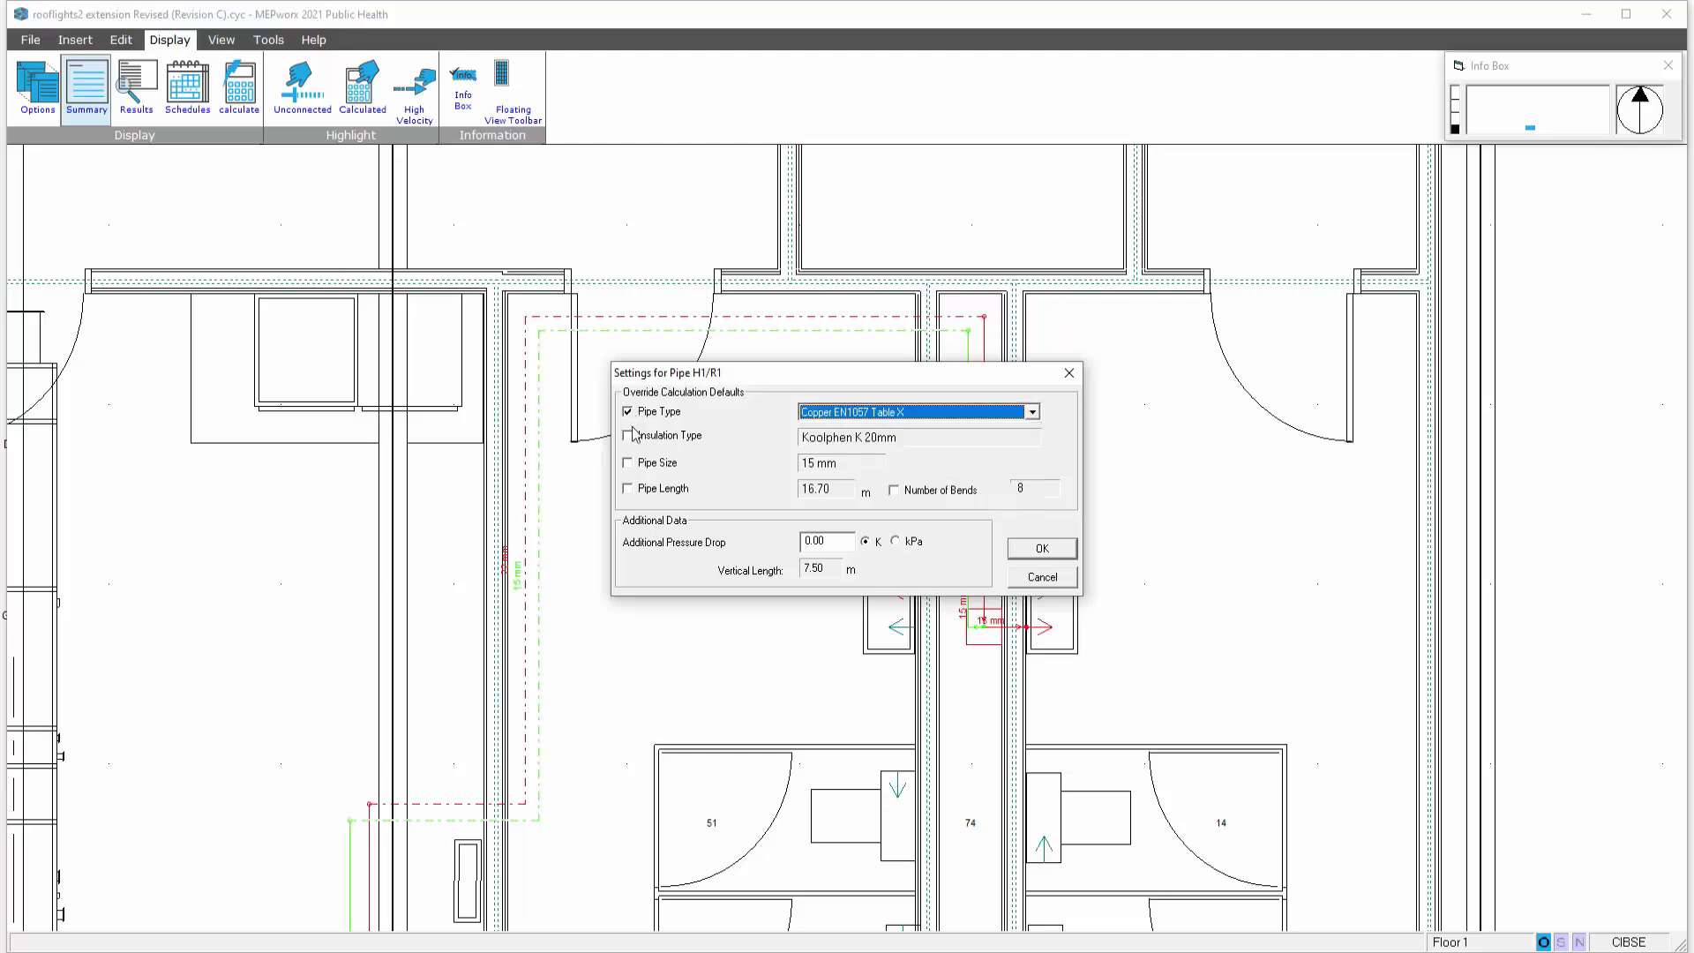
left_click(628, 412)
Override the insulation type of return pipe H1/R1 with [None].
left_click(627, 435)
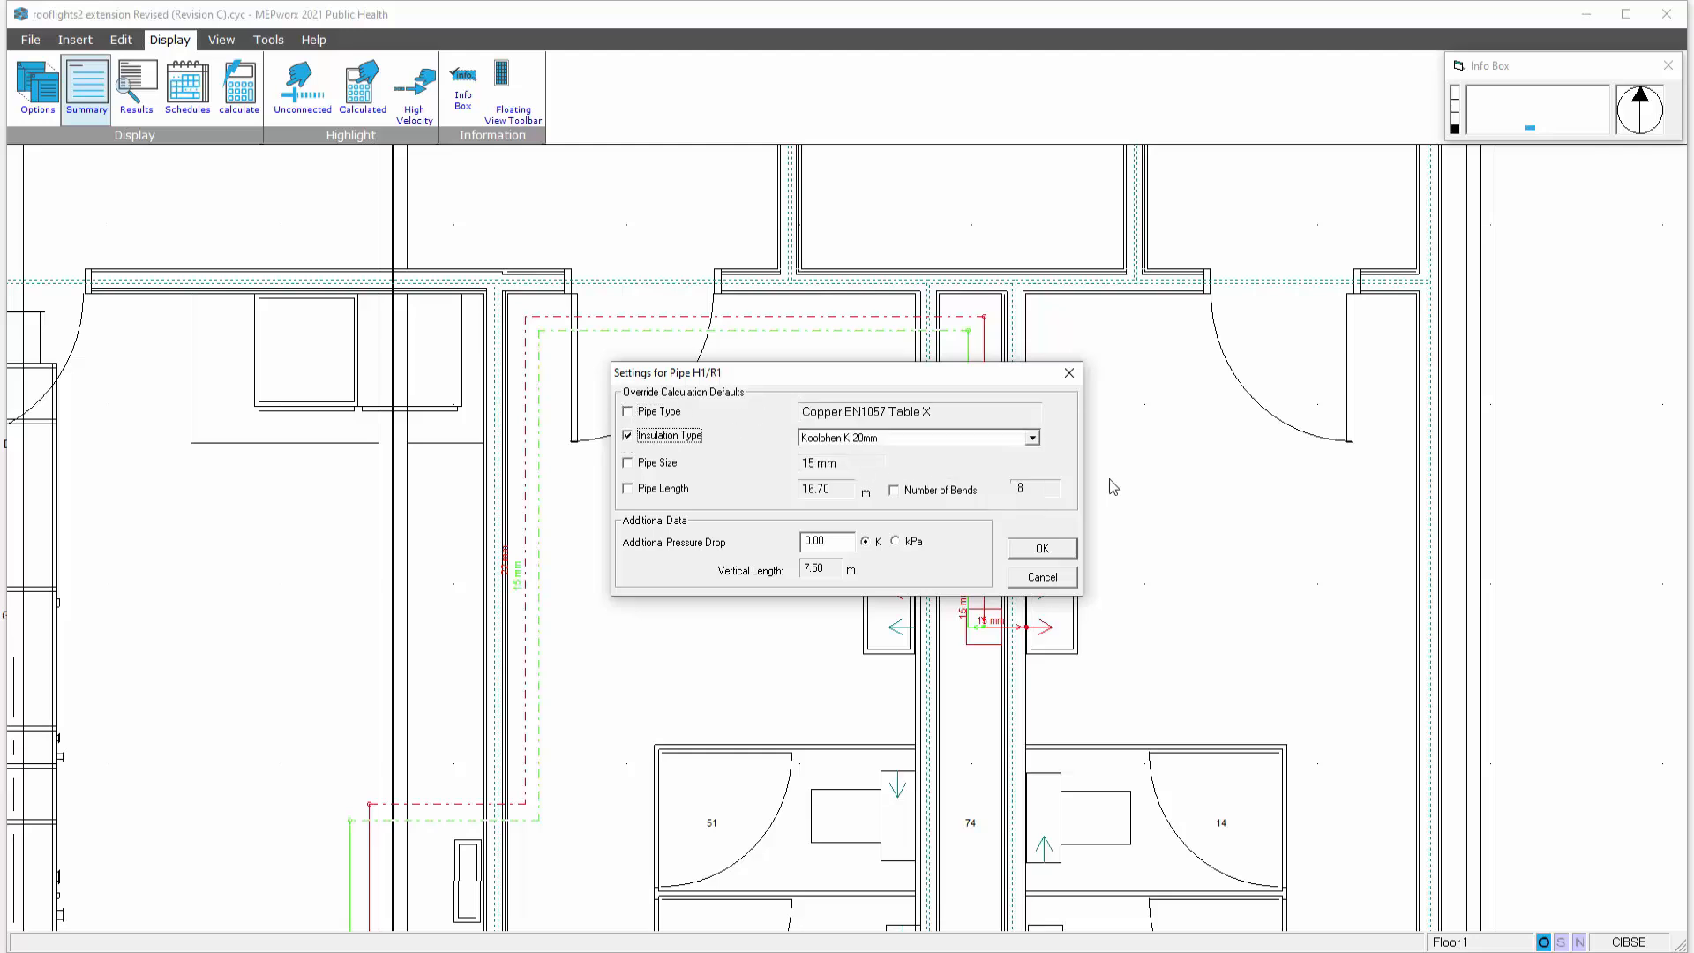
left_click(1031, 438)
left_click(1033, 459)
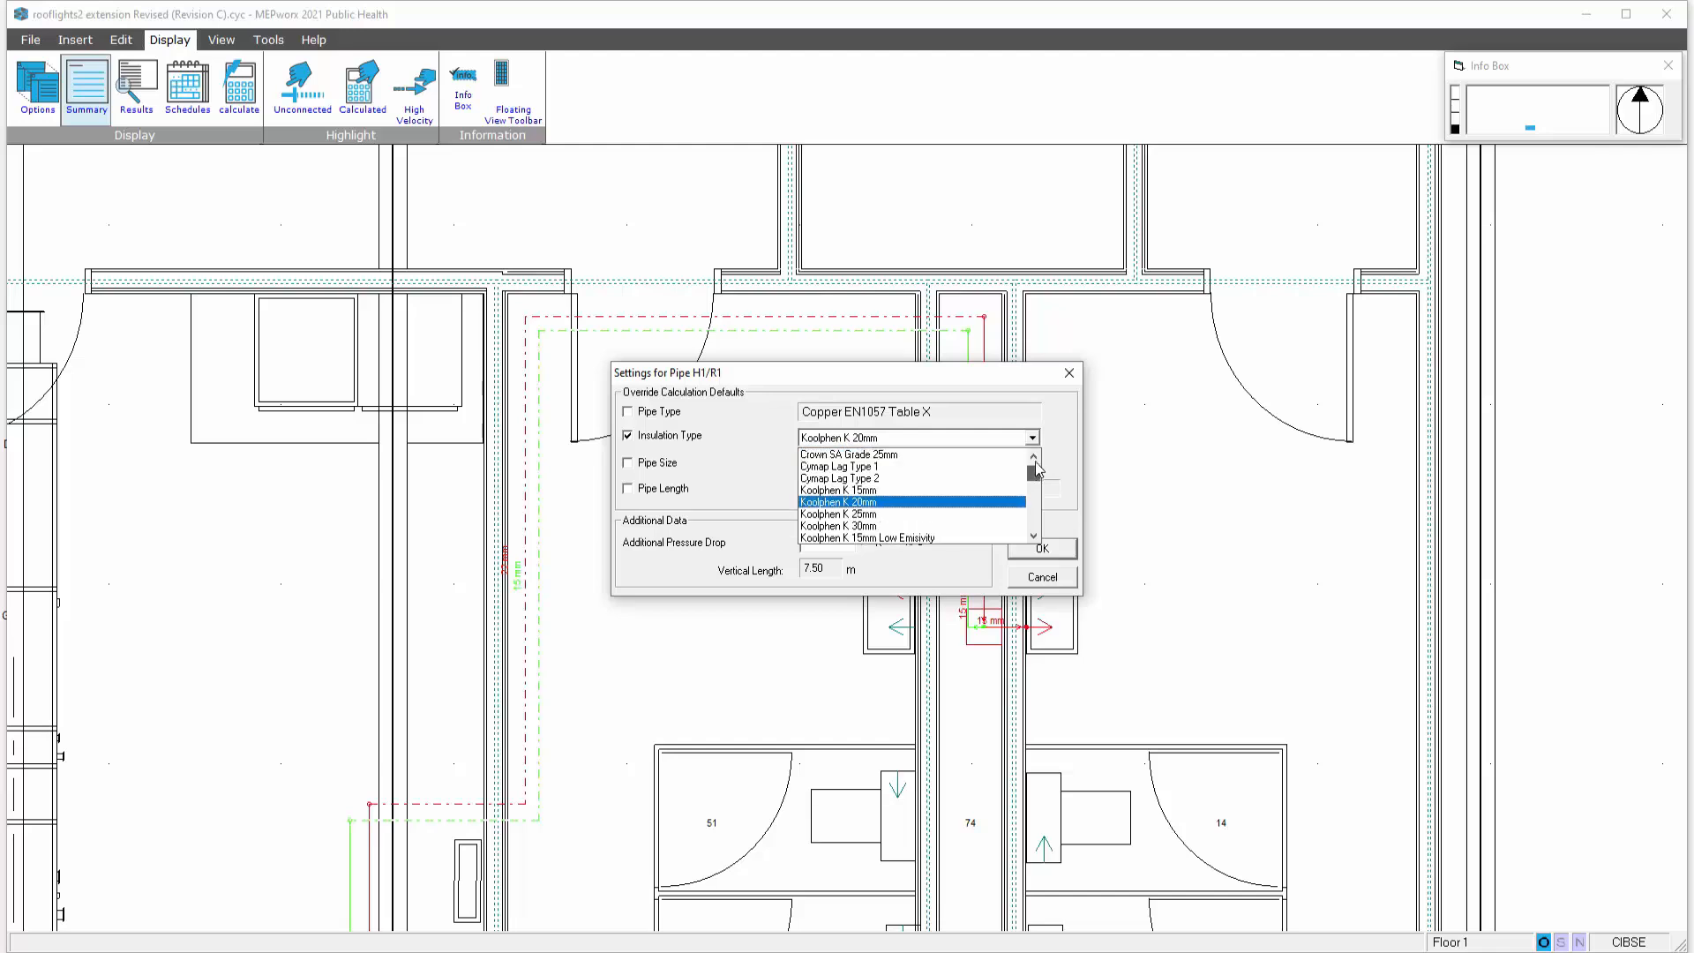
left_click(1033, 459)
left_click(918, 455)
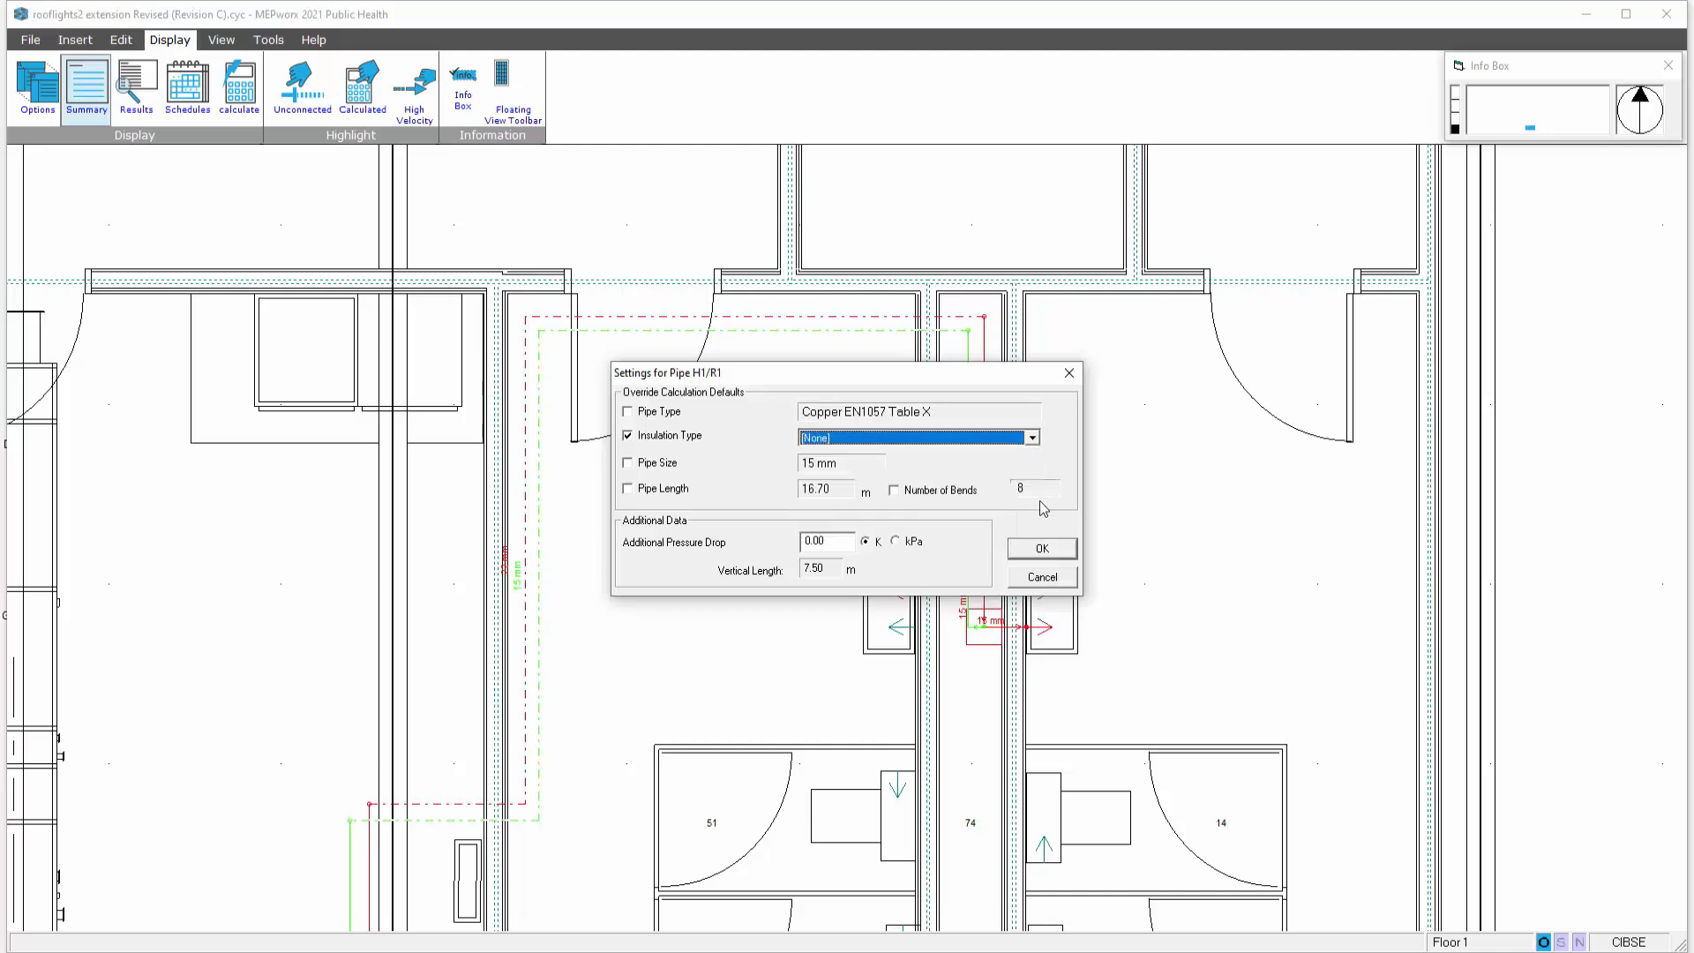
left_click(1042, 550)
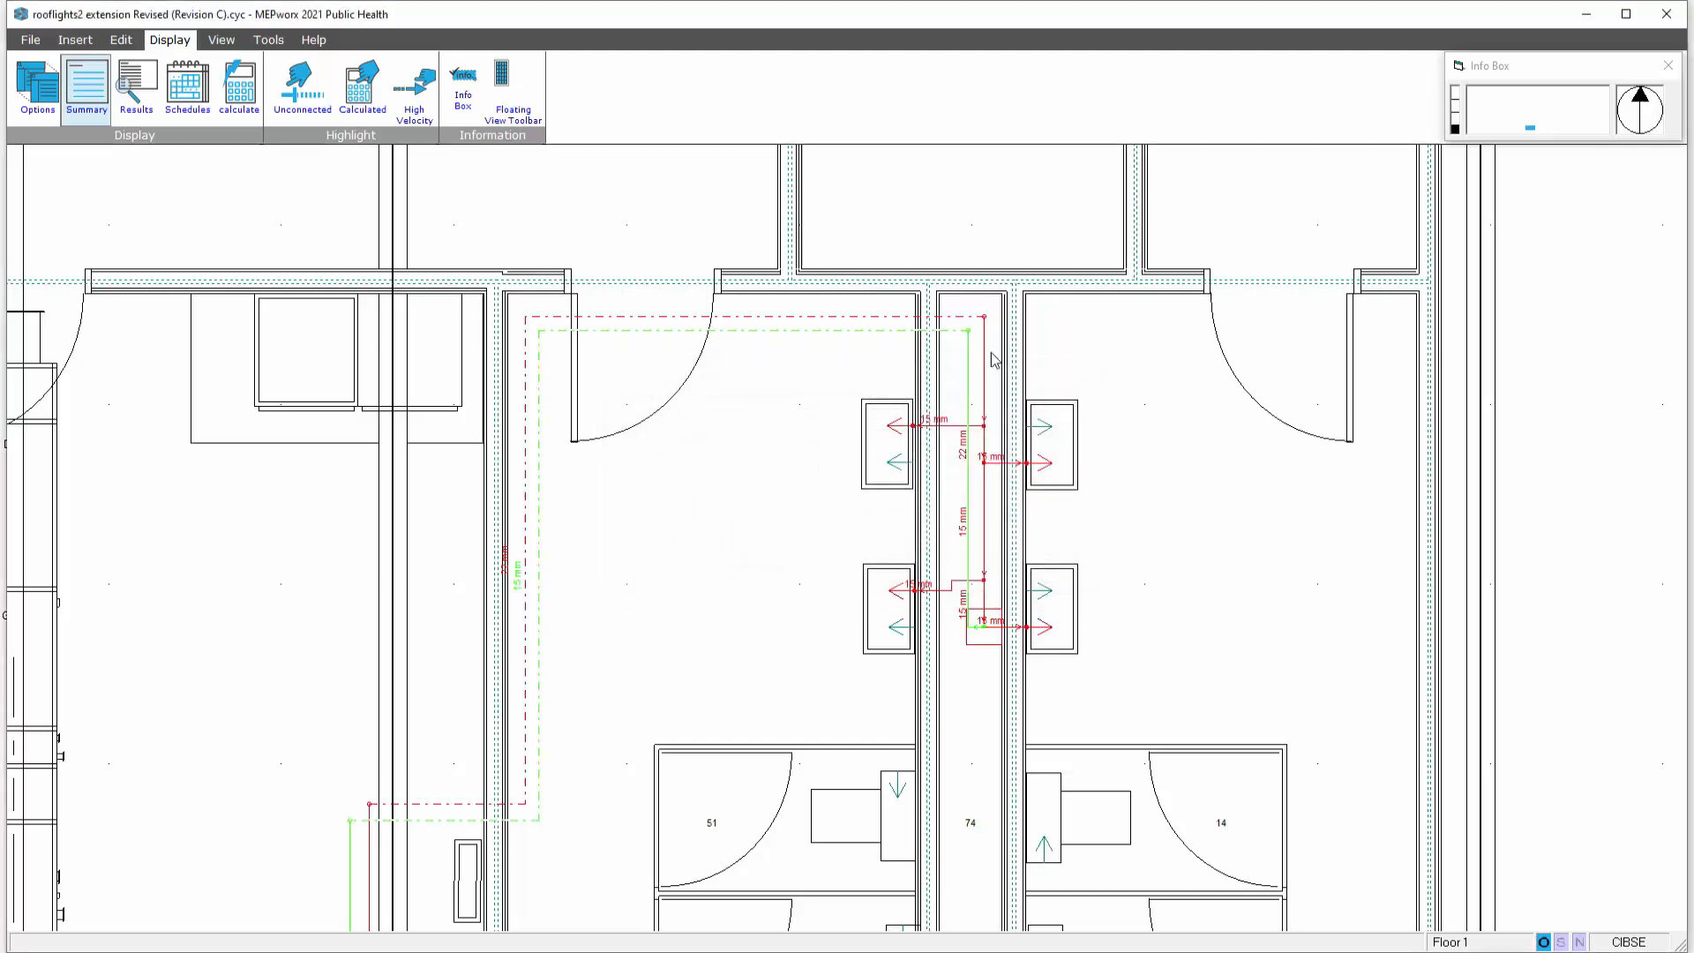
Override the insulation type of the 22 mm flow pipe H1/F32 with [None].
double_click(973, 323)
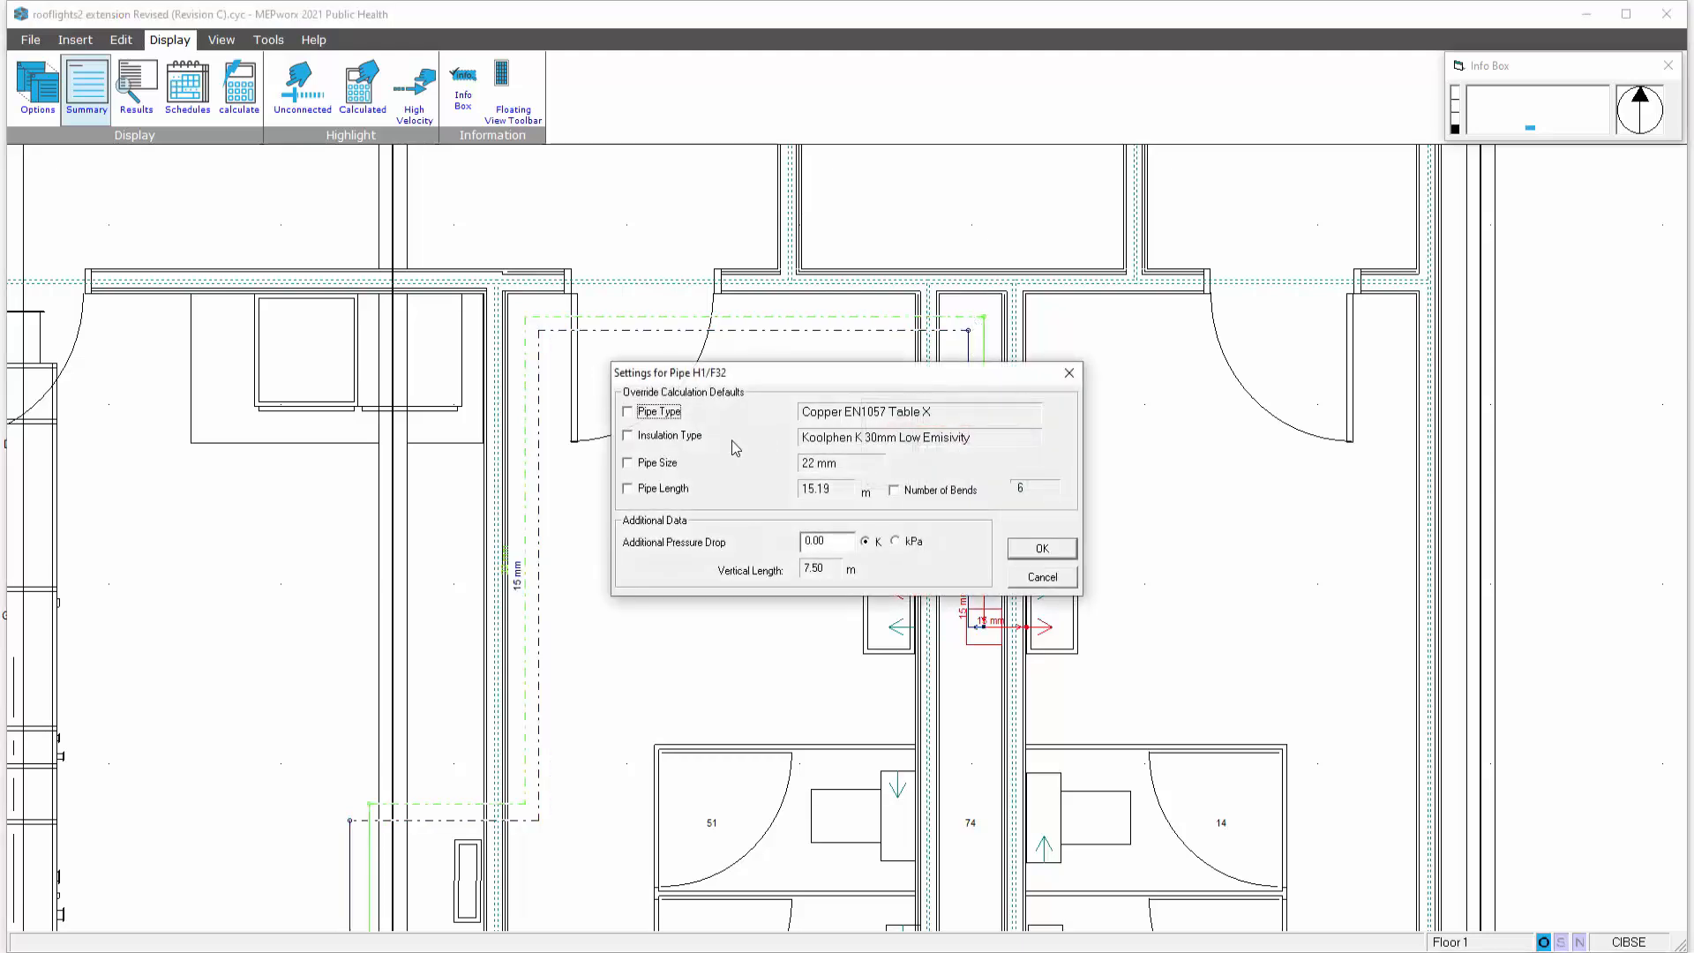
left_click(668, 436)
left_click(1032, 438)
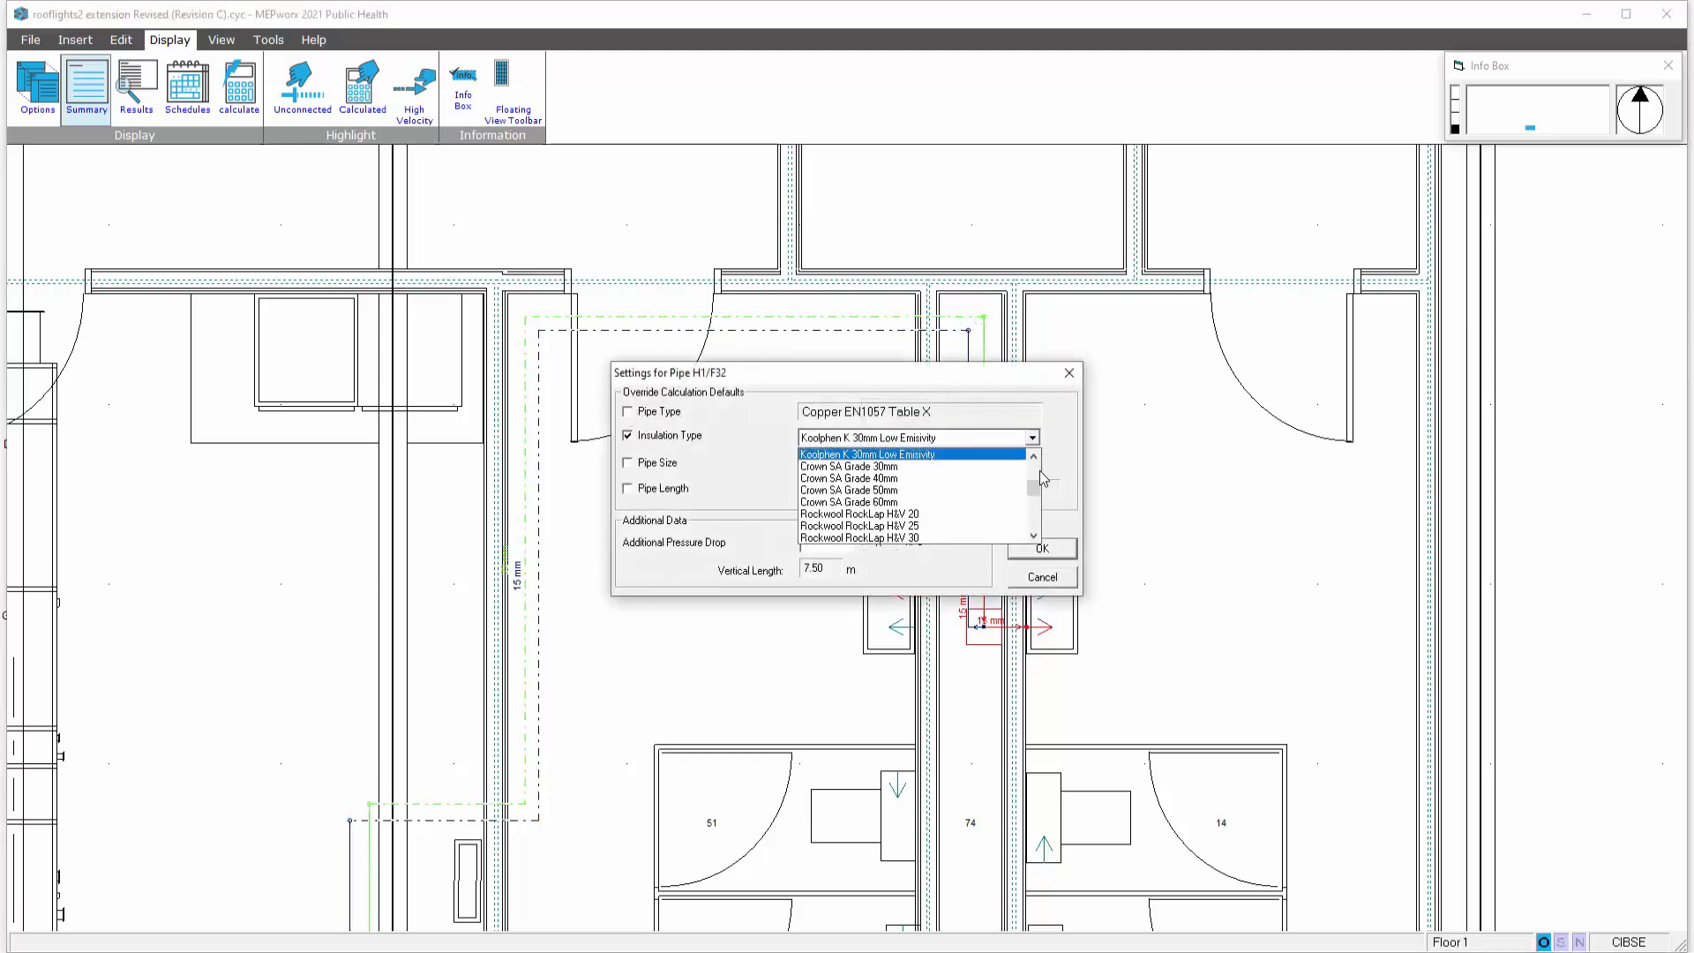
left_click_drag(1034, 486, 1033, 463)
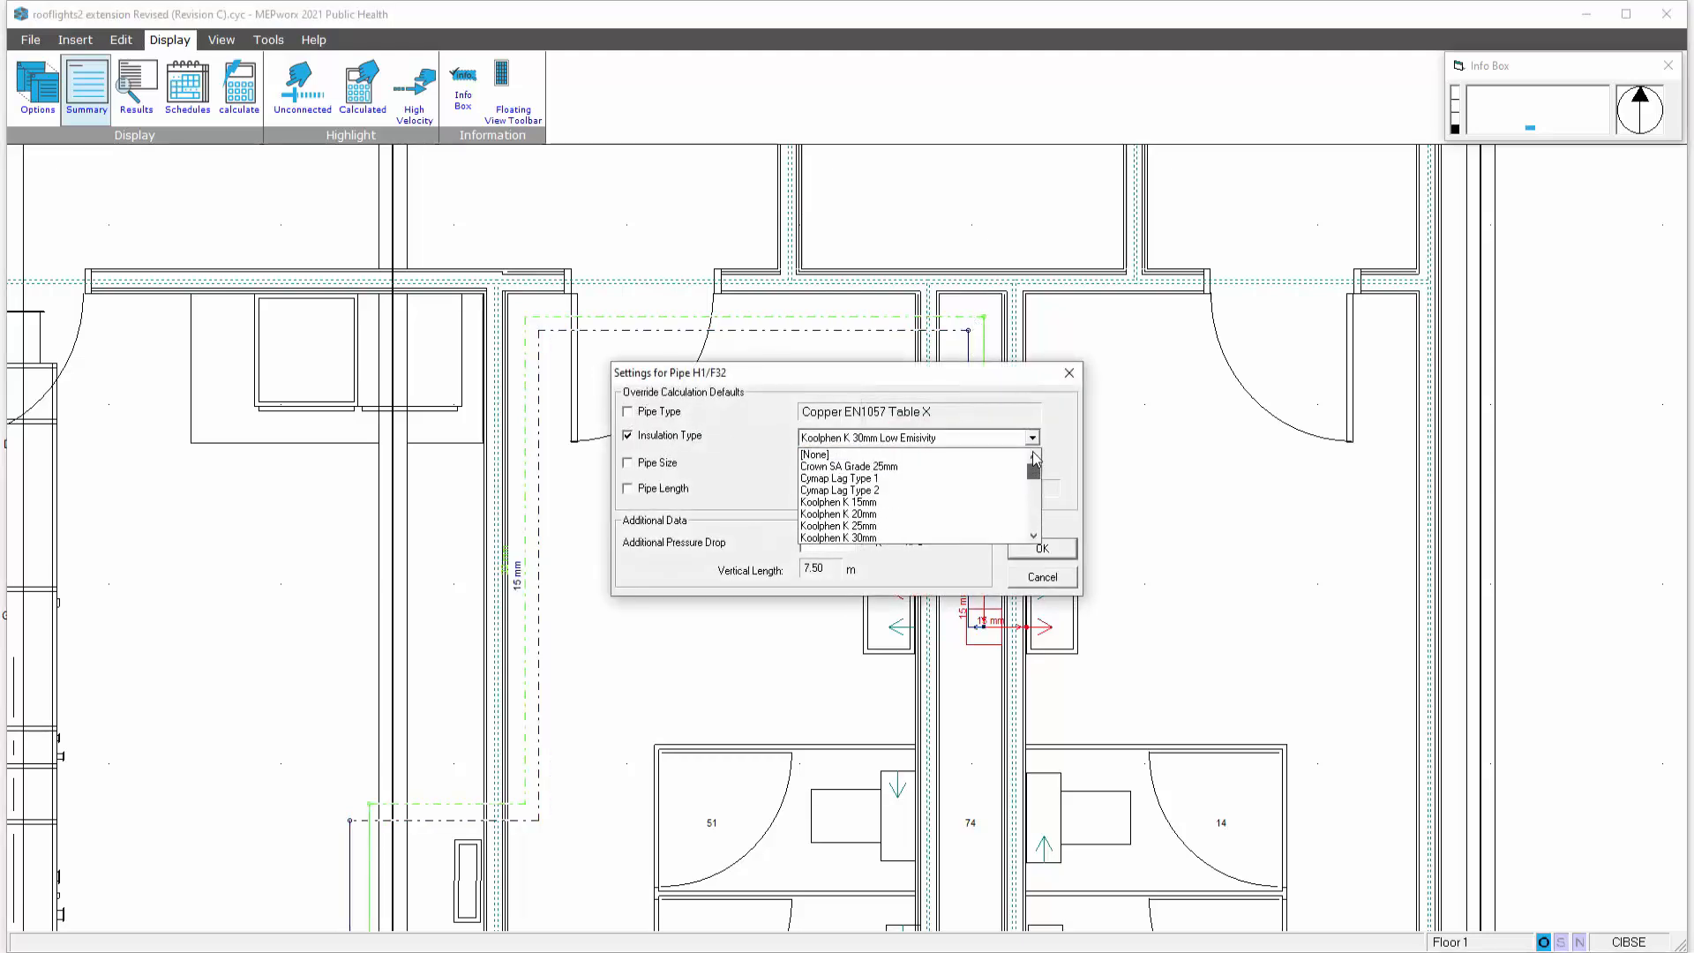
left_click(856, 454)
left_click(1045, 554)
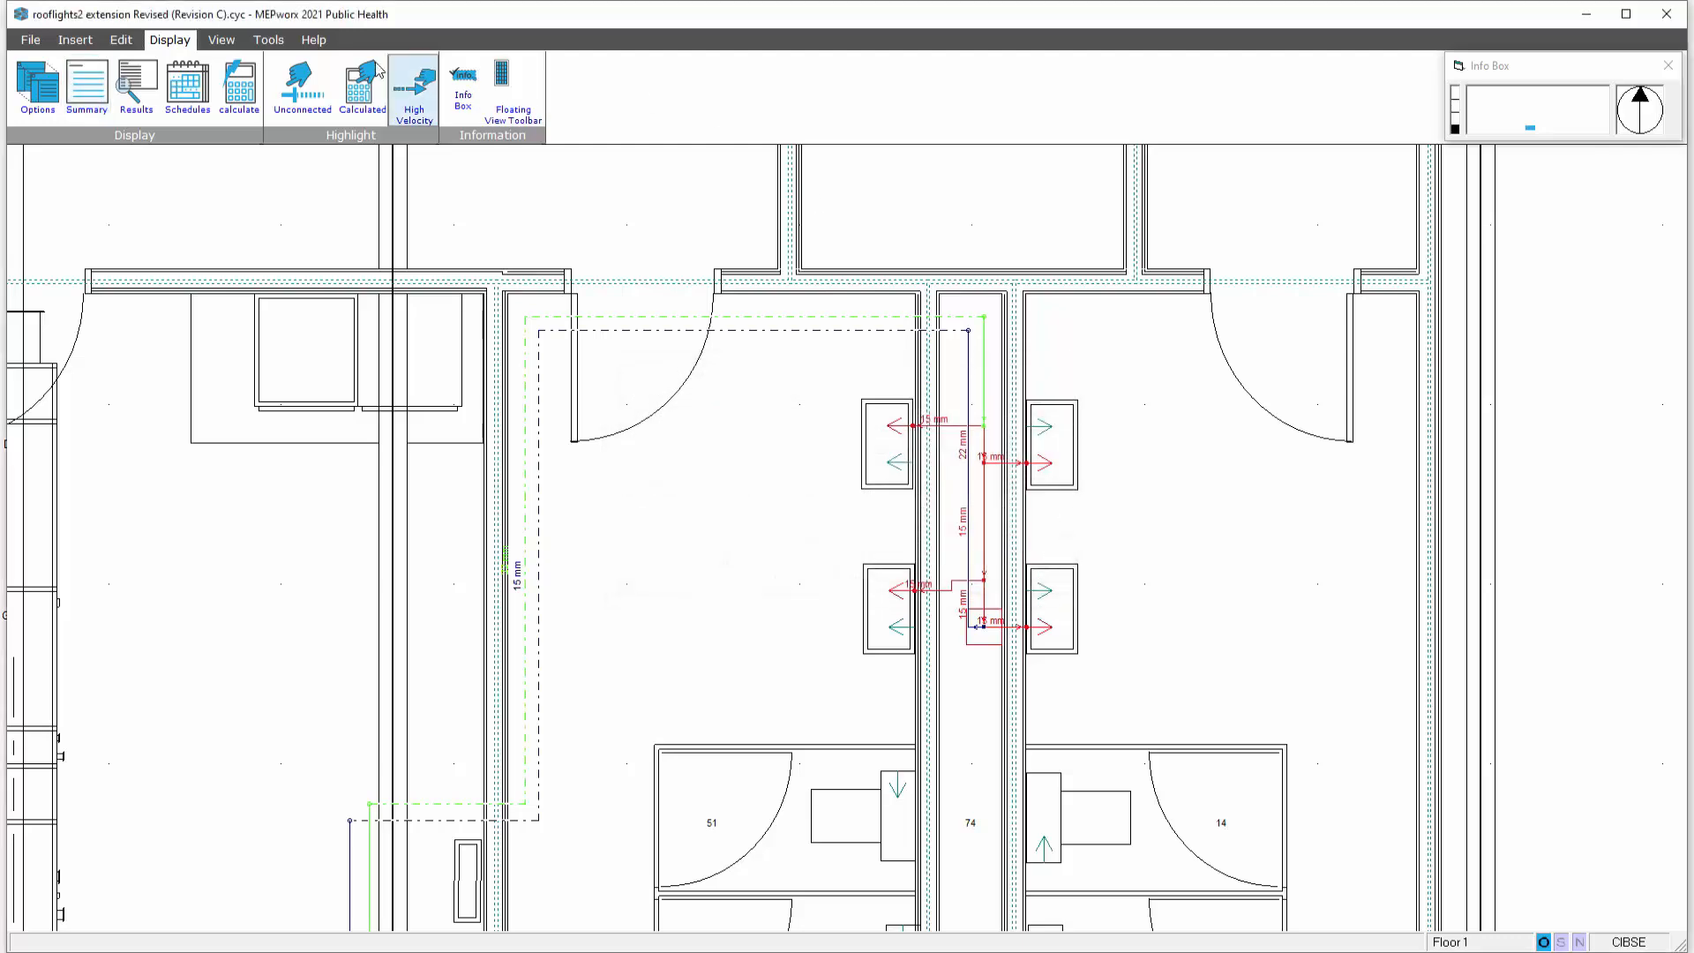
Recalculate the Hot Water system and review the circulating pump duty and heat loss in its summary results.
left_click(239, 88)
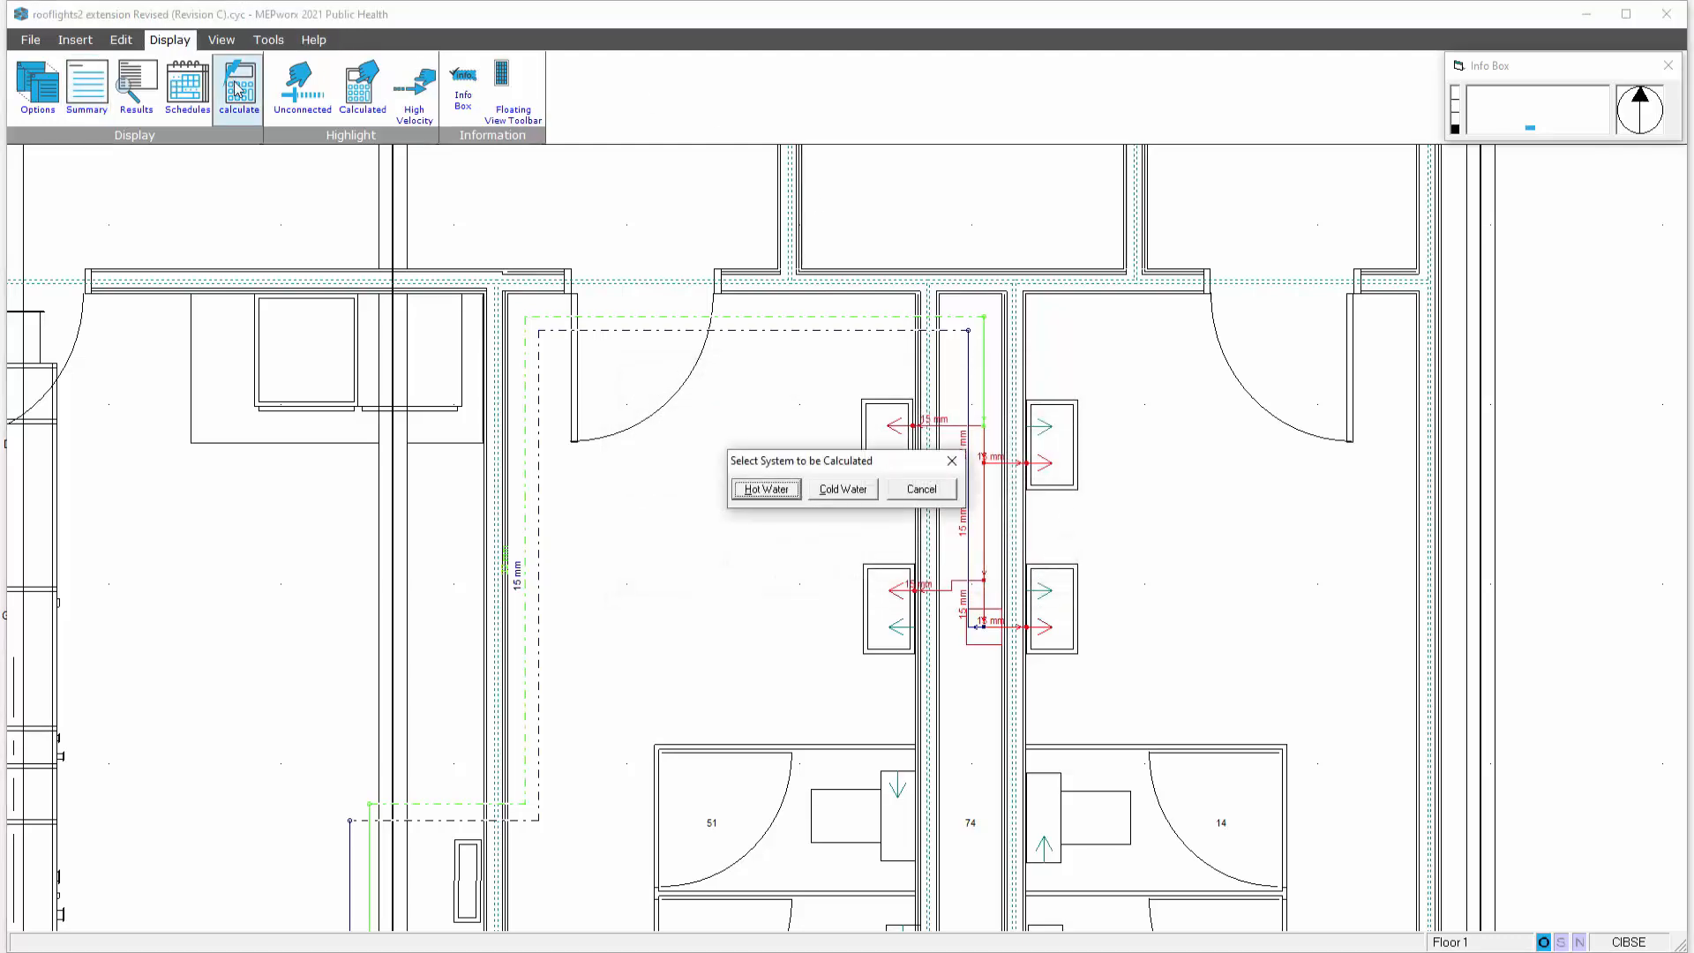
left_click(756, 495)
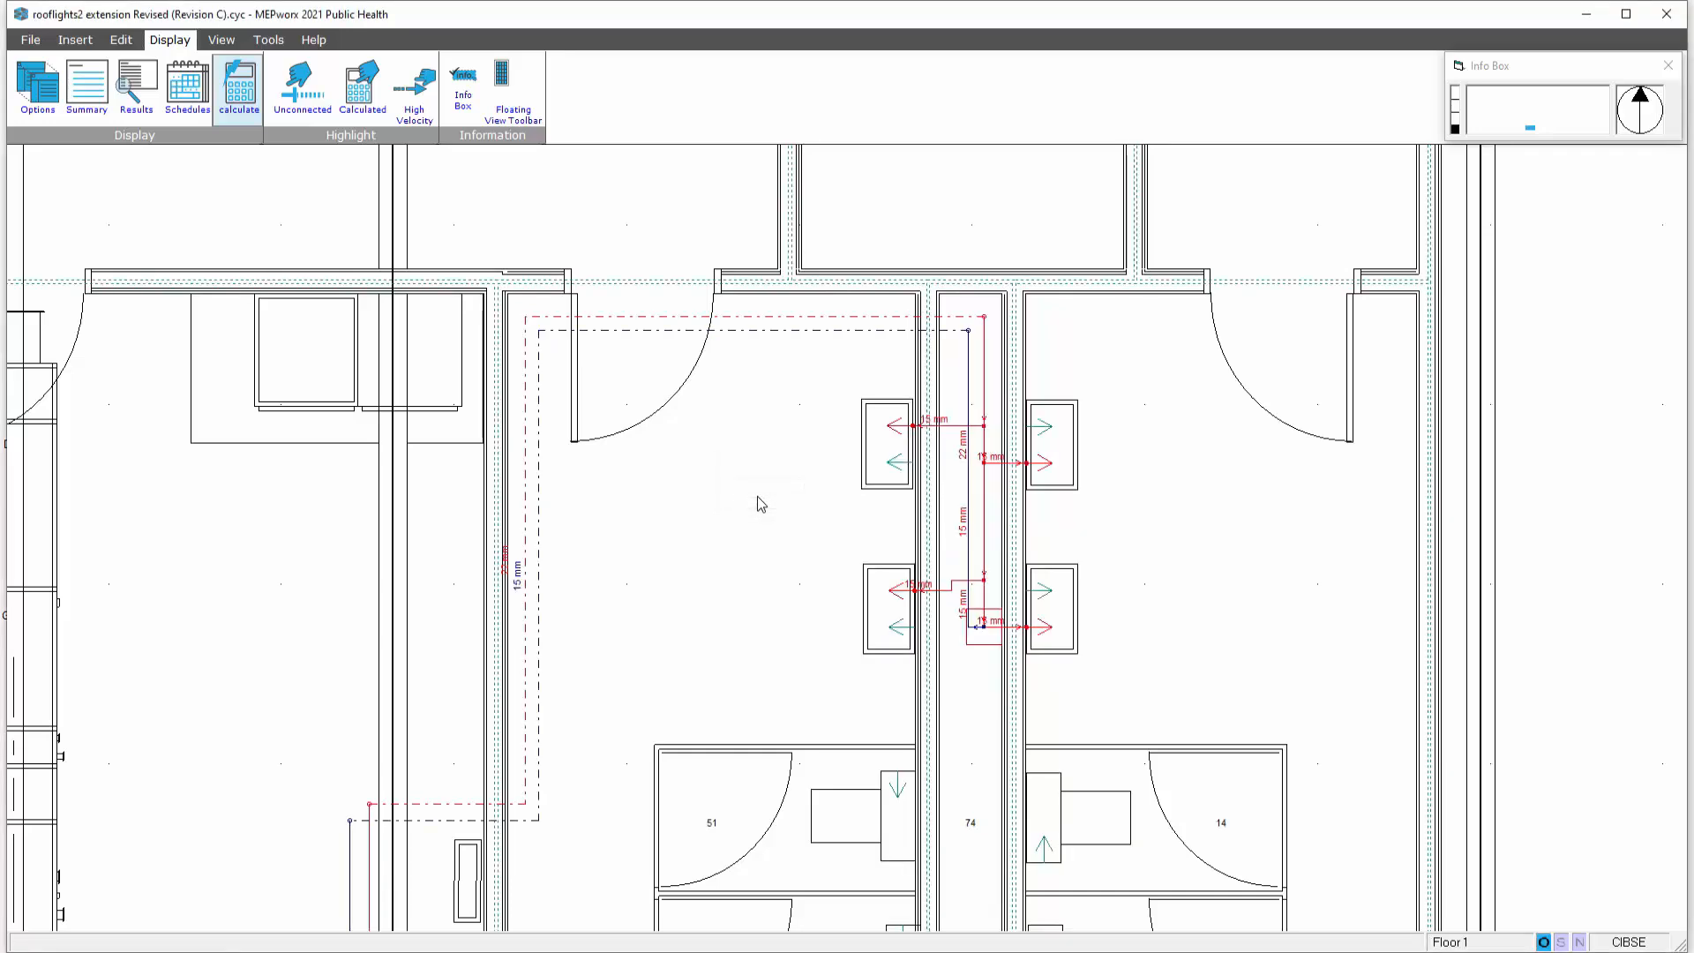
left_click(87, 84)
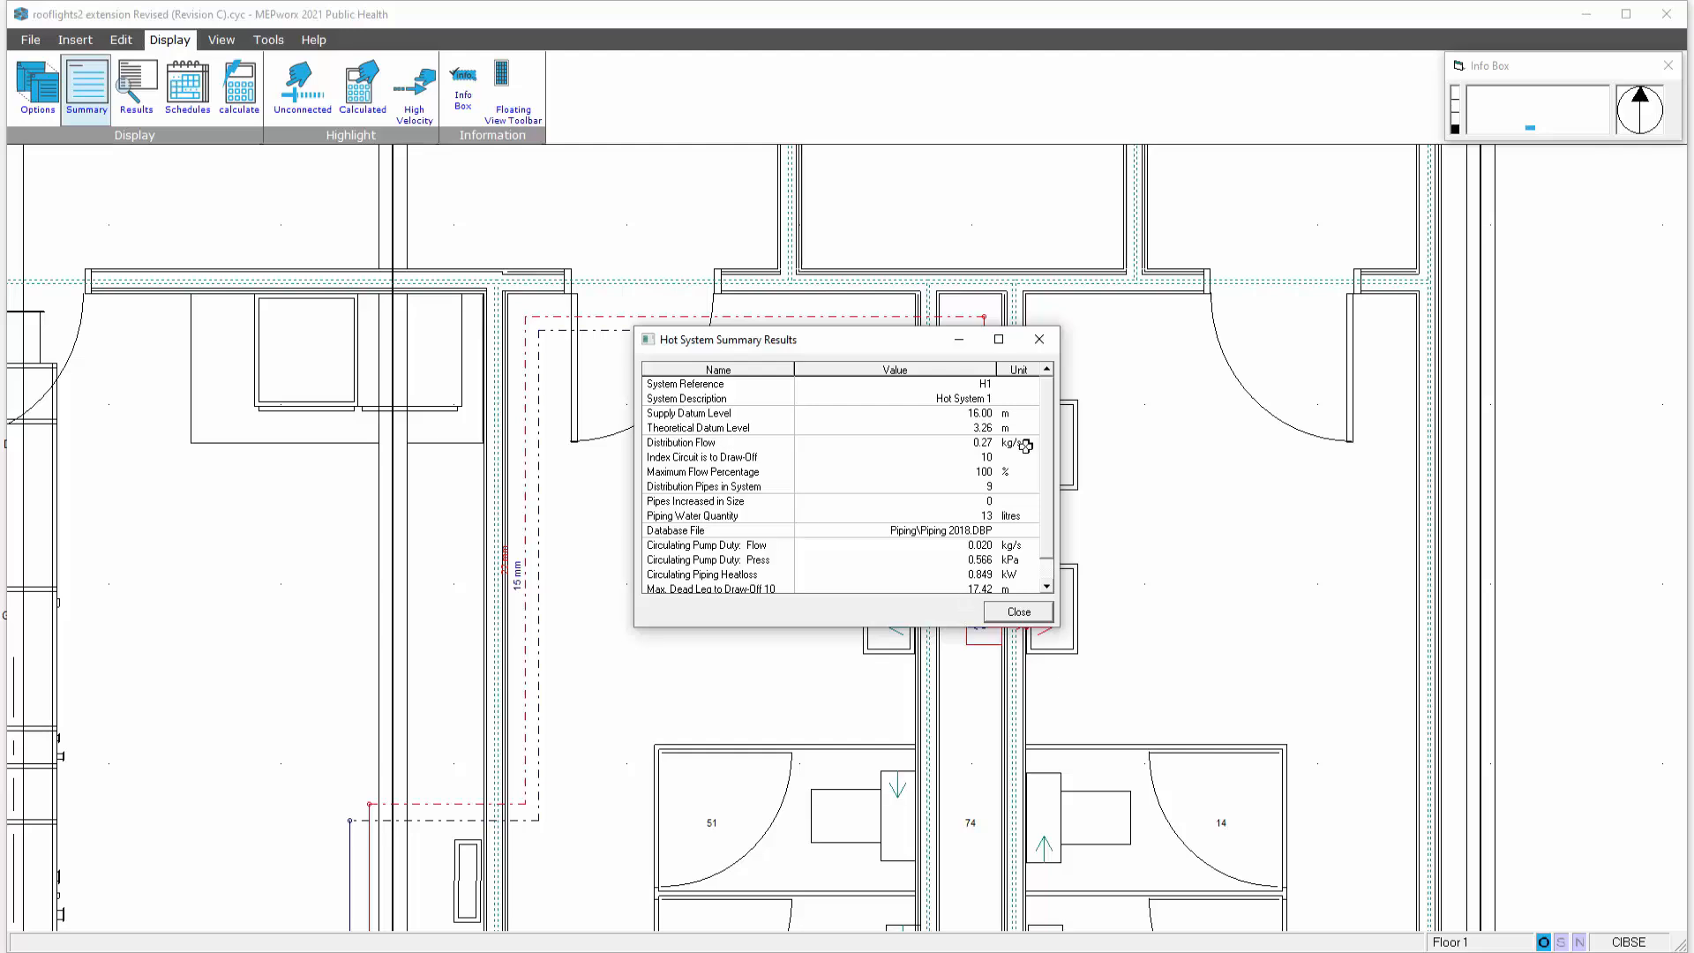
left_click(1039, 342)
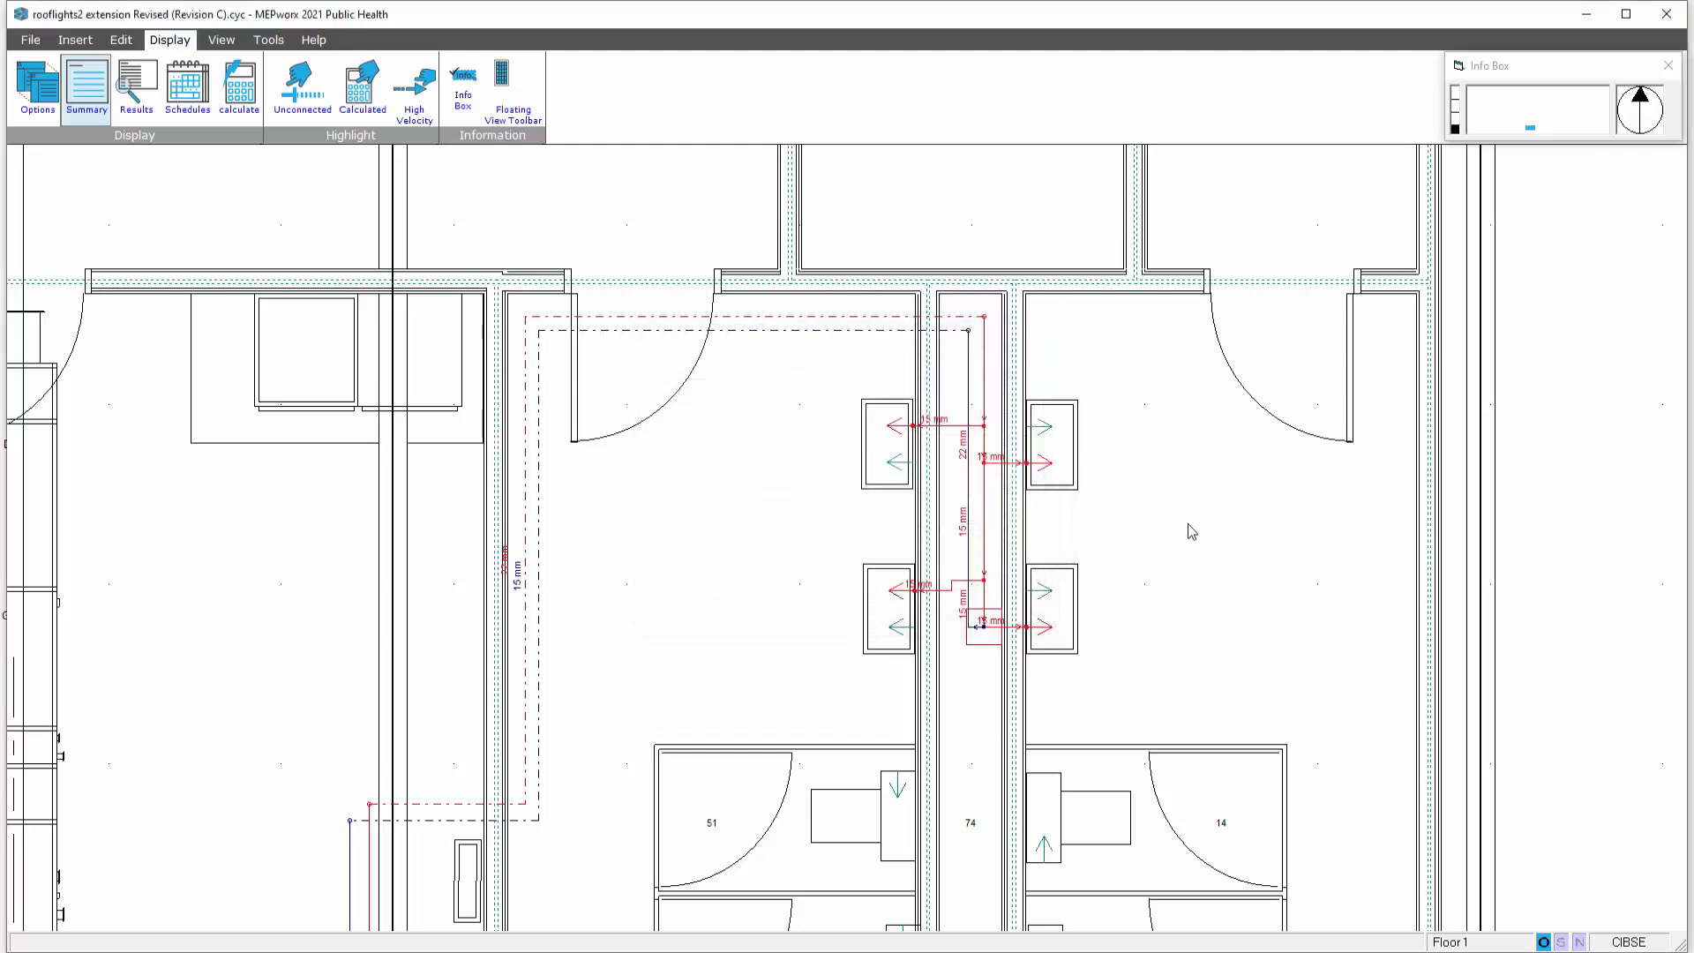